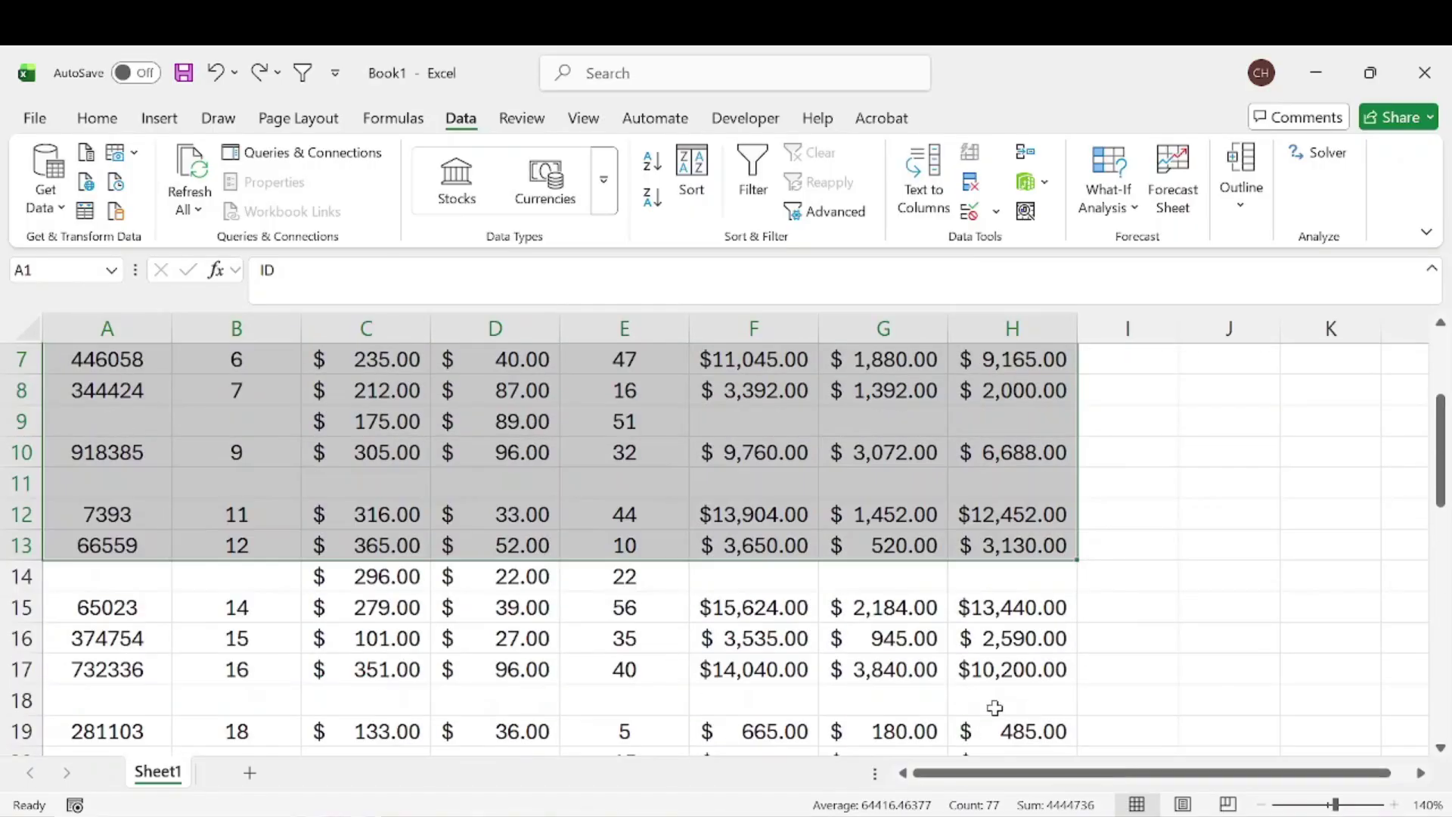
# - Examine the sales table's fully blank rows, such as 6 and 11, and the partly filled row 9
pyautogui.click(392, 512)
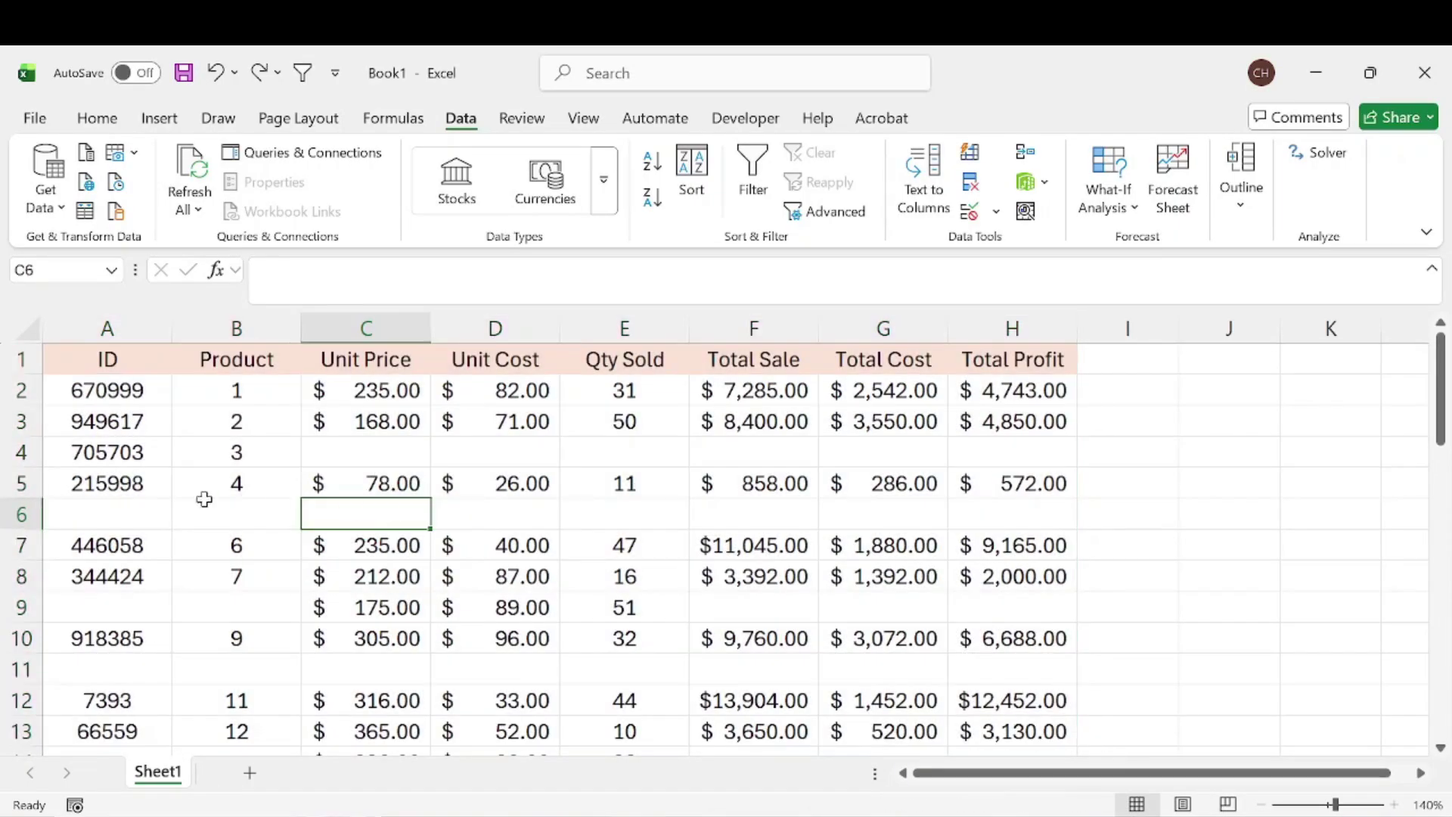
pyautogui.click(21, 514)
pyautogui.click(24, 669)
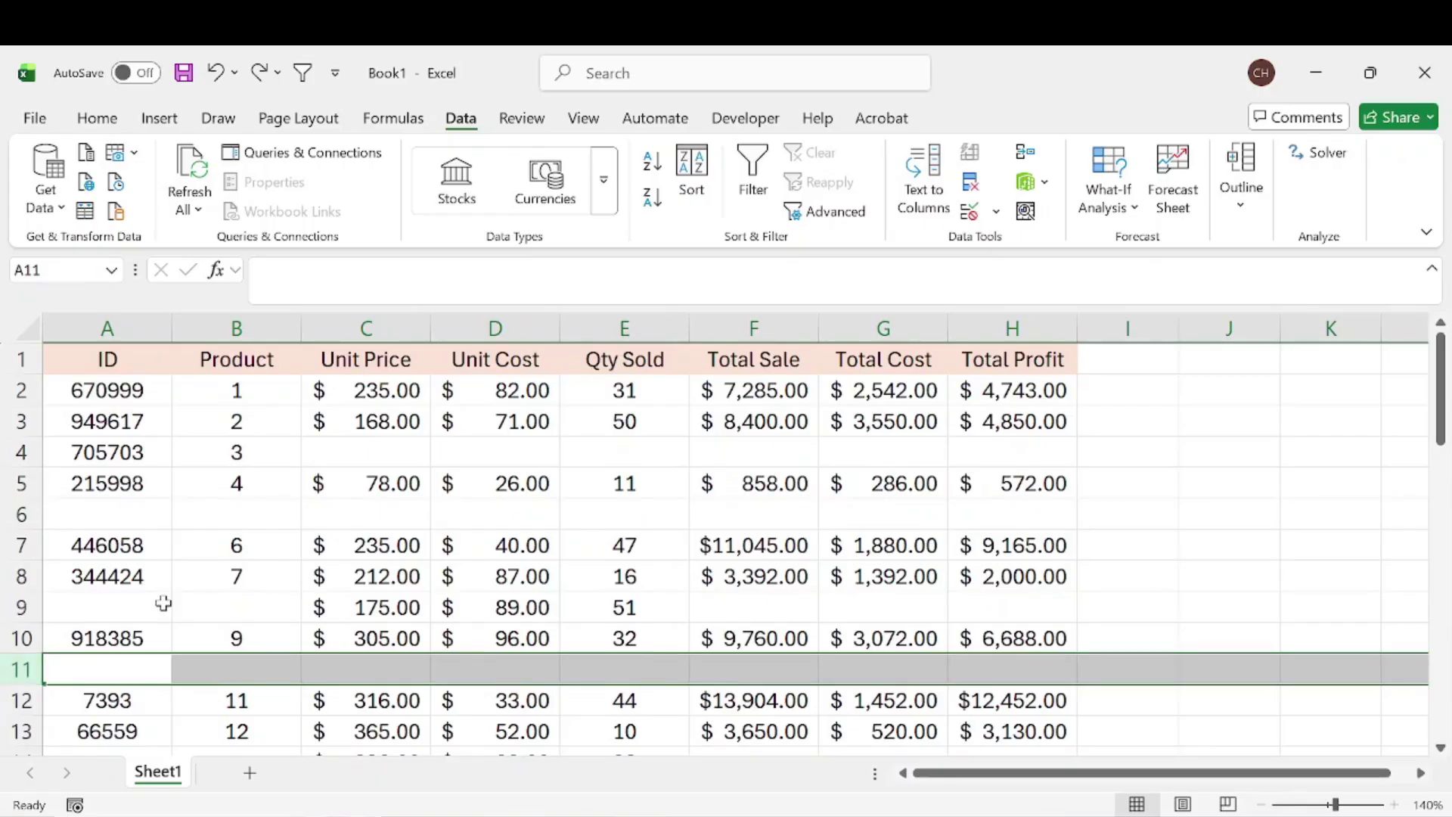
pyautogui.click(236, 515)
pyautogui.moveTo(110, 607); pyautogui.dragTo(259, 607)
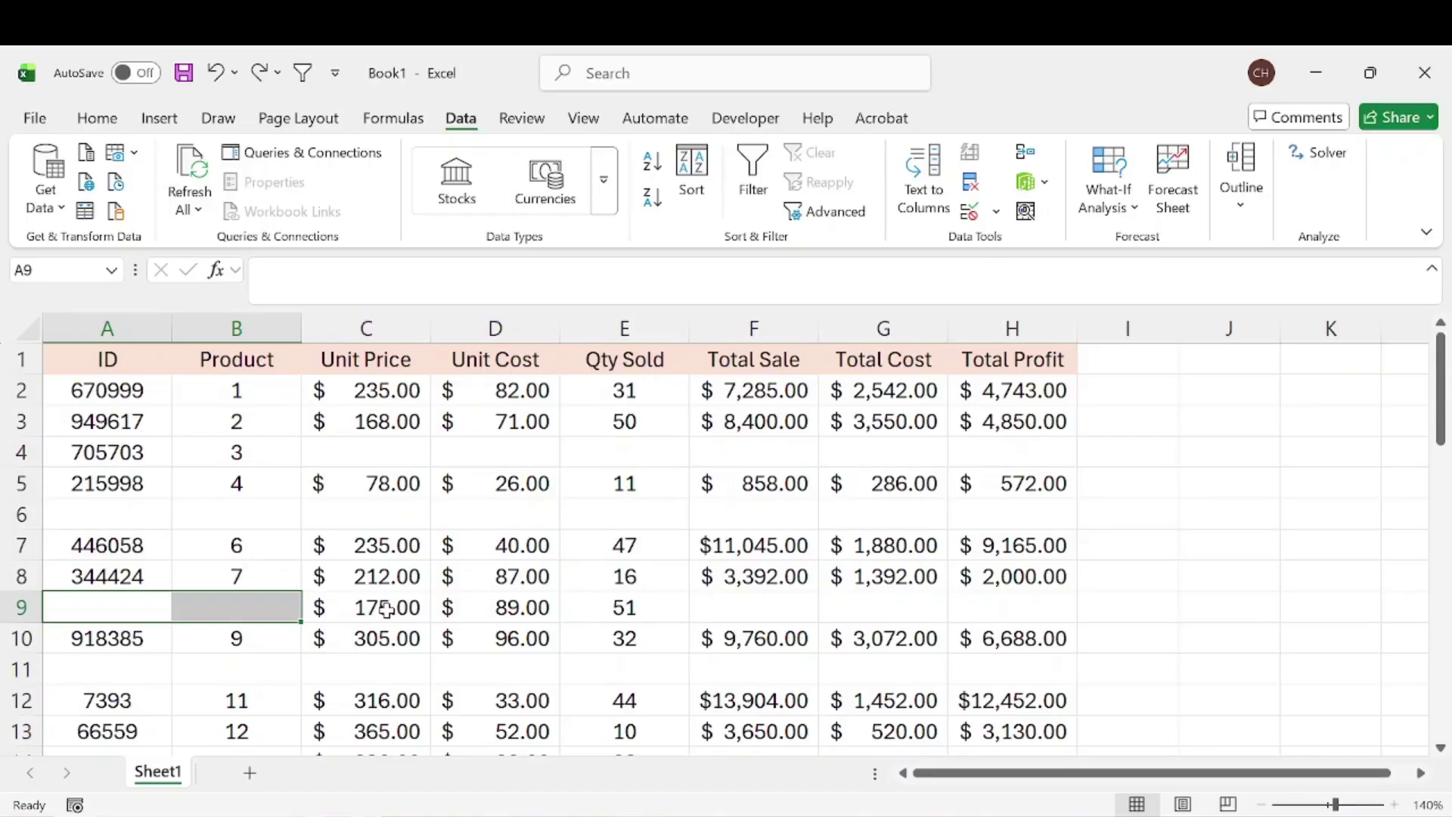
pyautogui.moveTo(386, 609); pyautogui.dragTo(645, 610)
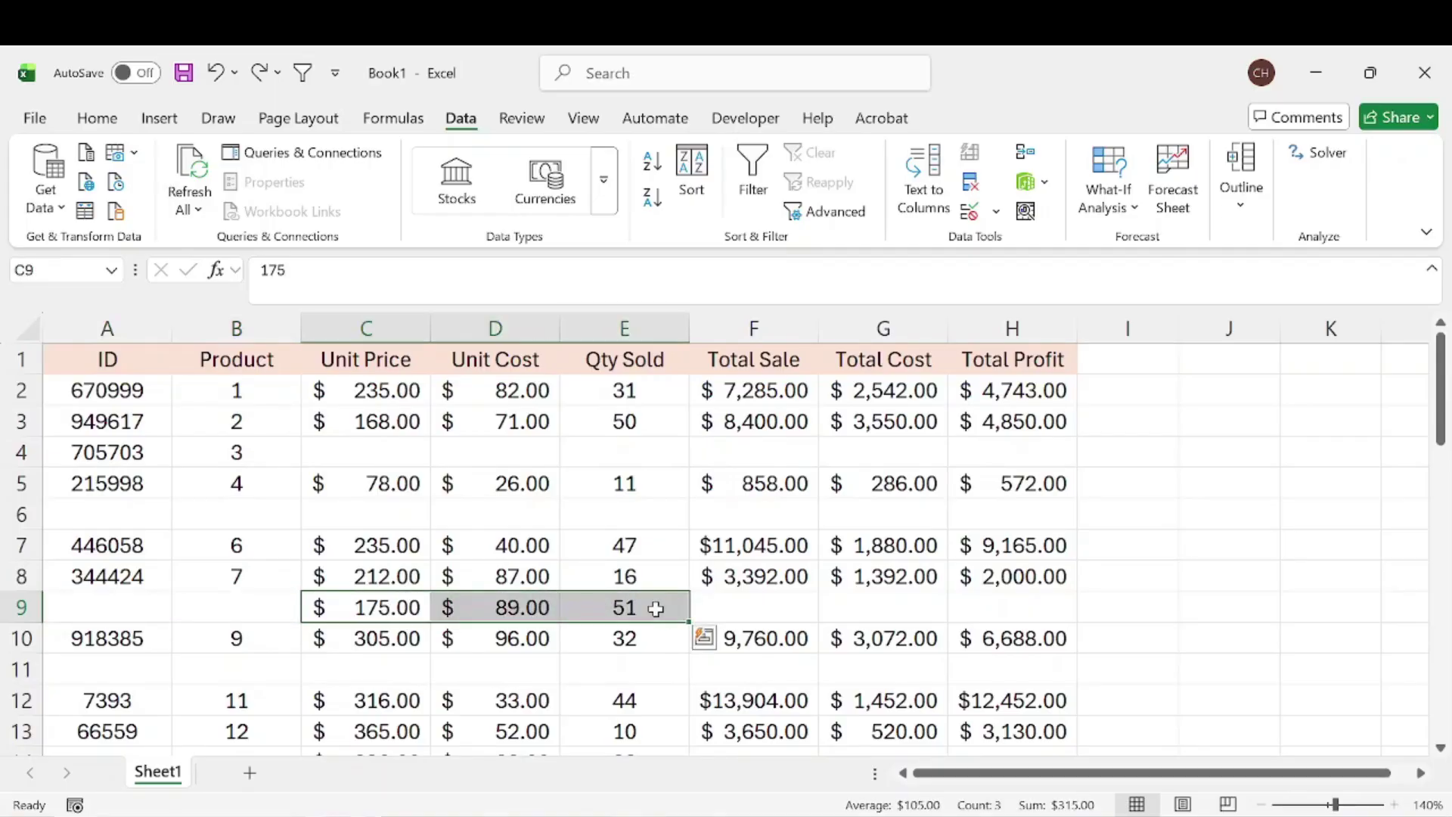
pyautogui.moveTo(779, 609); pyautogui.dragTo(1058, 608)
pyautogui.moveTo(379, 608); pyautogui.dragTo(574, 616)
pyautogui.click(19, 515)
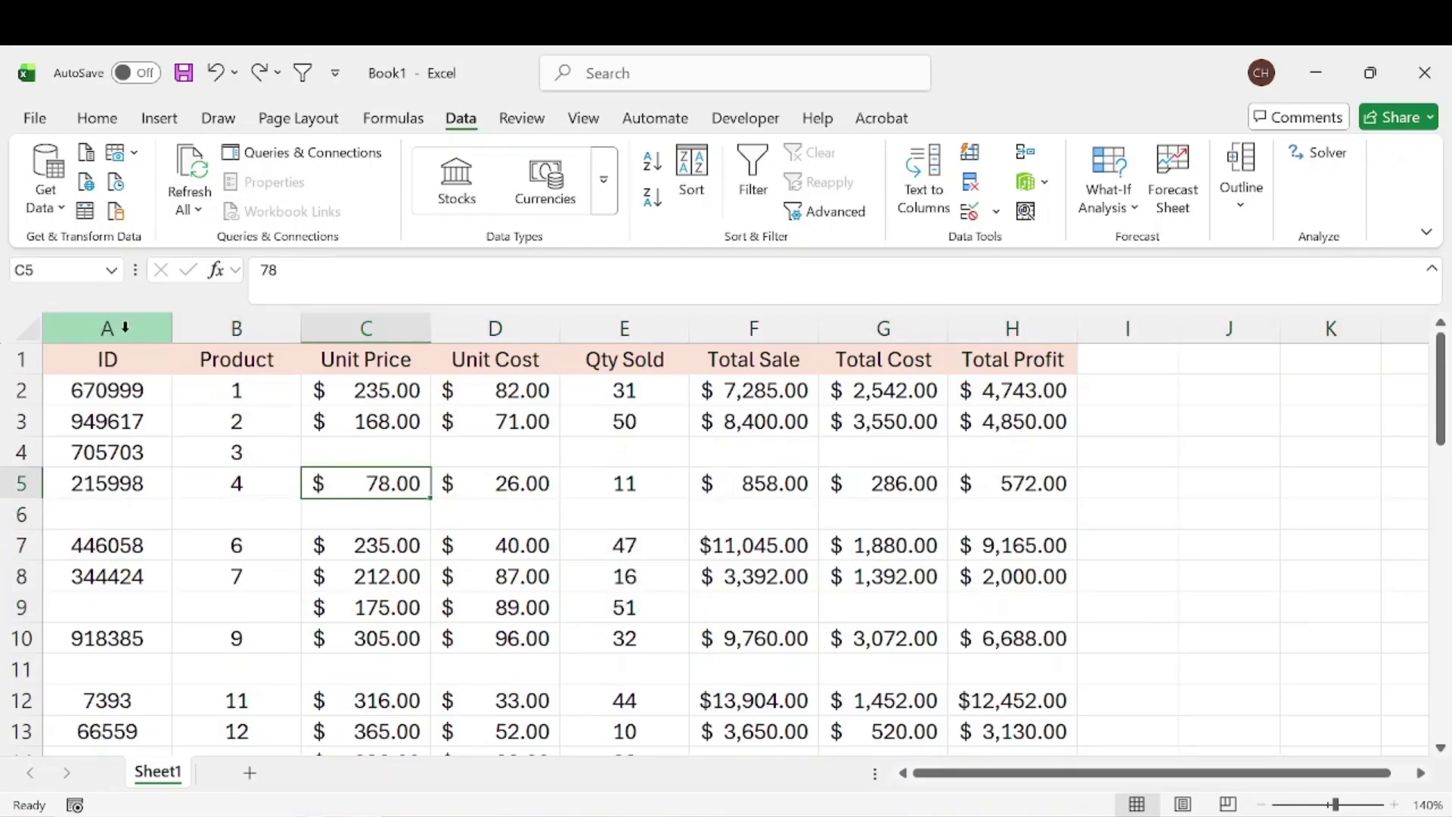
# - Add header filters to the whole sales table in columns A through H
pyautogui.moveTo(108, 326); pyautogui.dragTo(1037, 318)
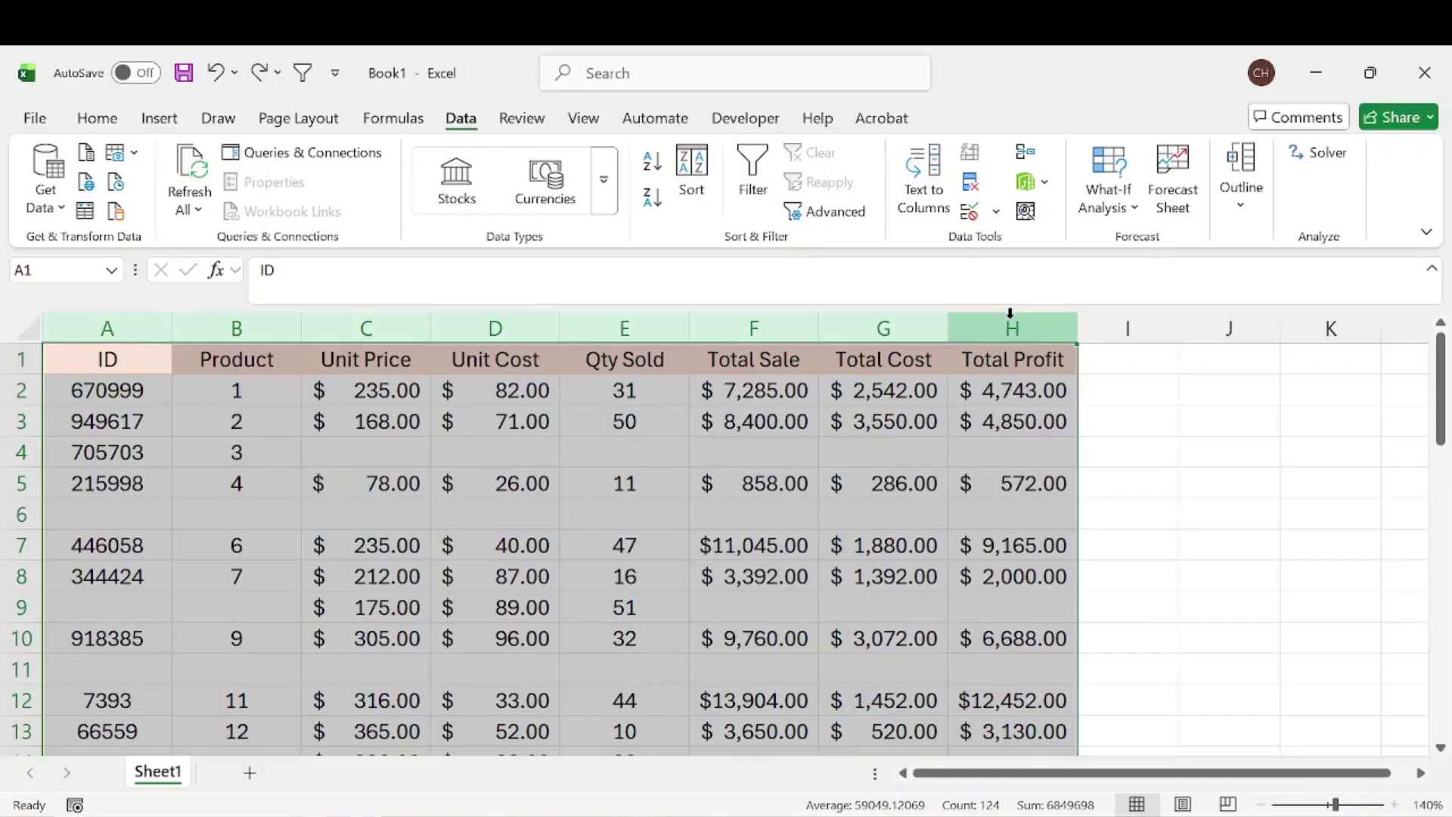
pyautogui.scroll(-3, 492, 486)
pyautogui.scroll(3, 488, 487)
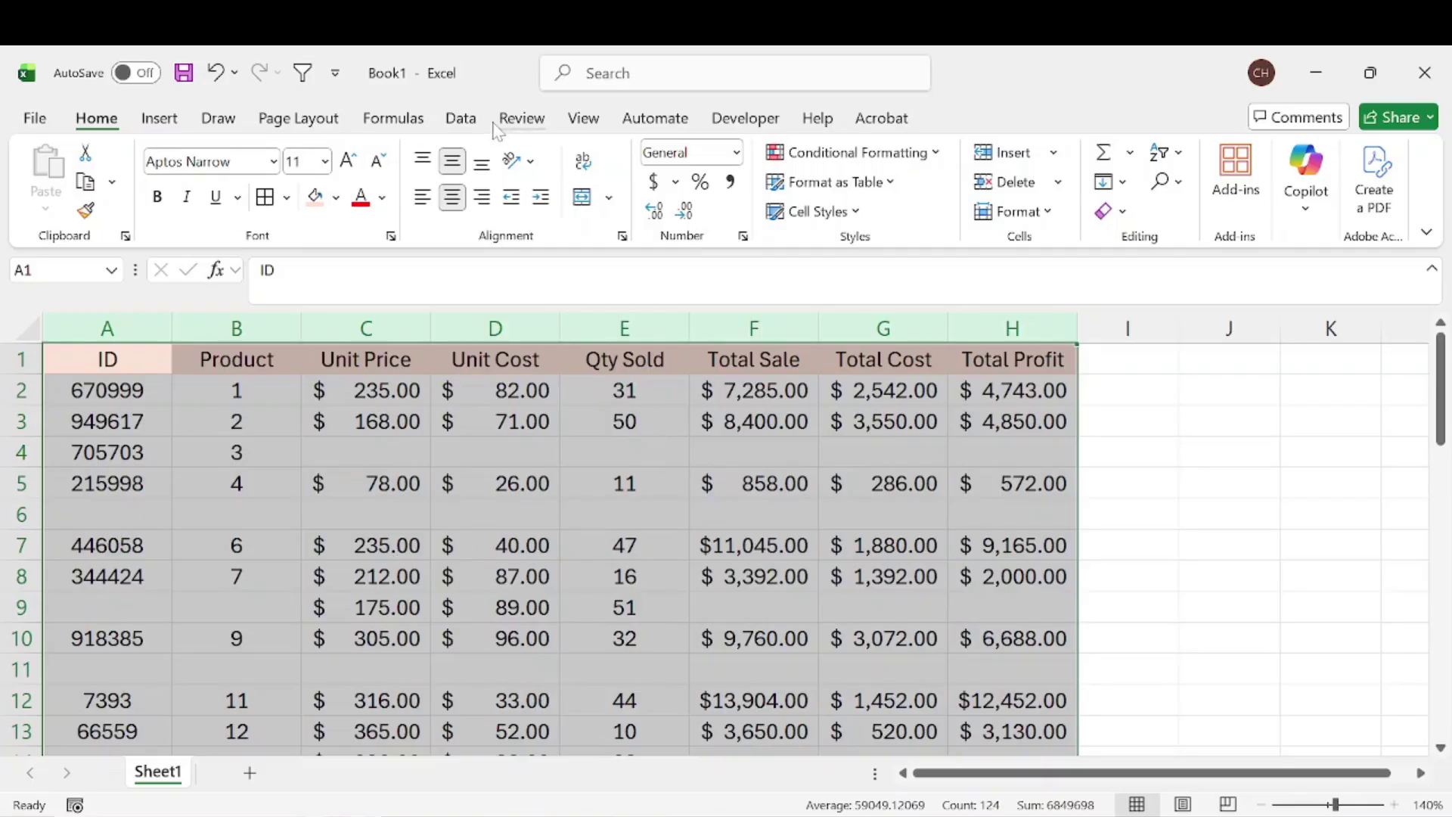
pyautogui.click(461, 117)
pyautogui.click(760, 178)
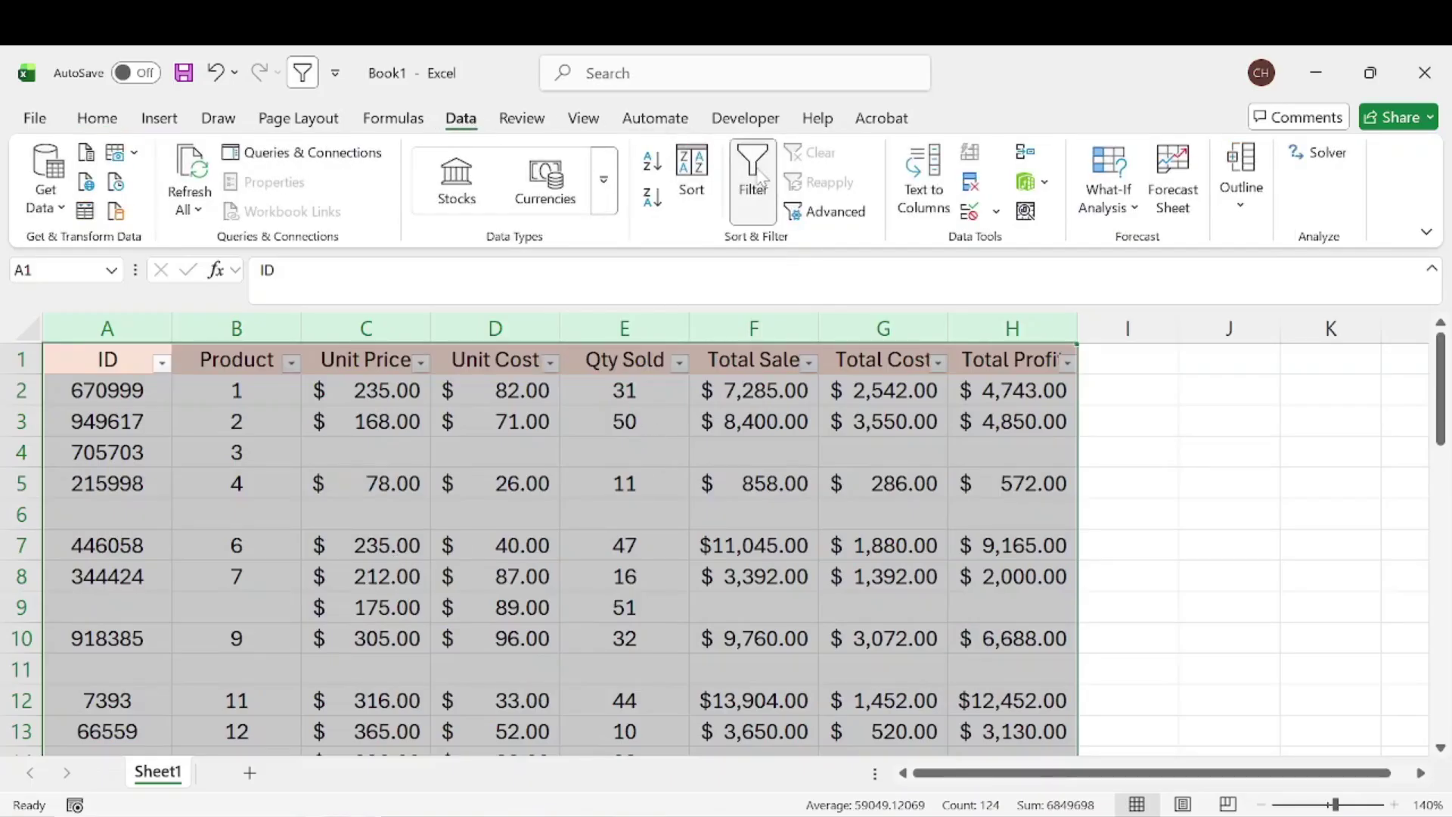
pyautogui.click(180, 389)
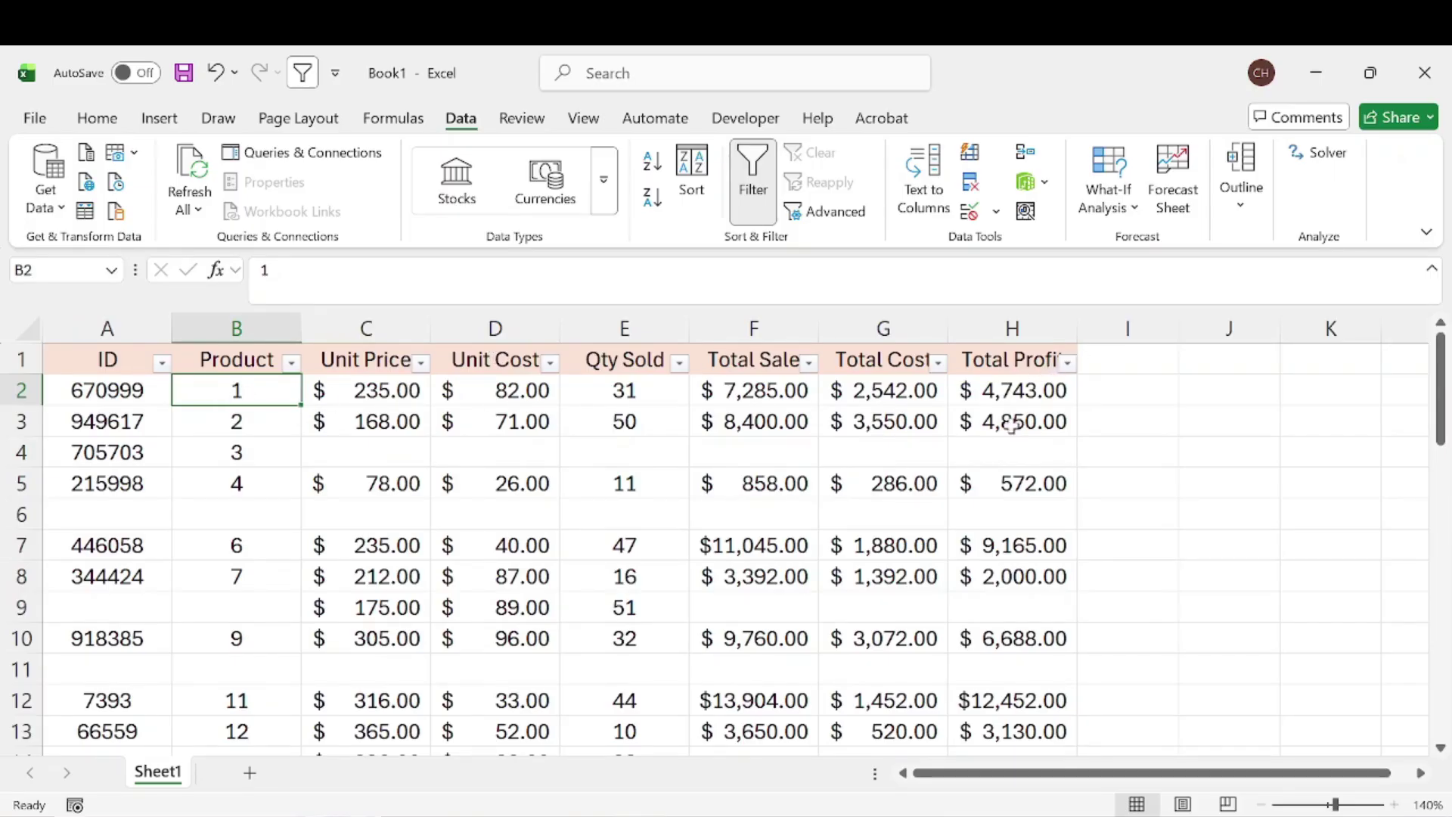
# - Filter the ID column to show only blank cells
pyautogui.click(161, 363)
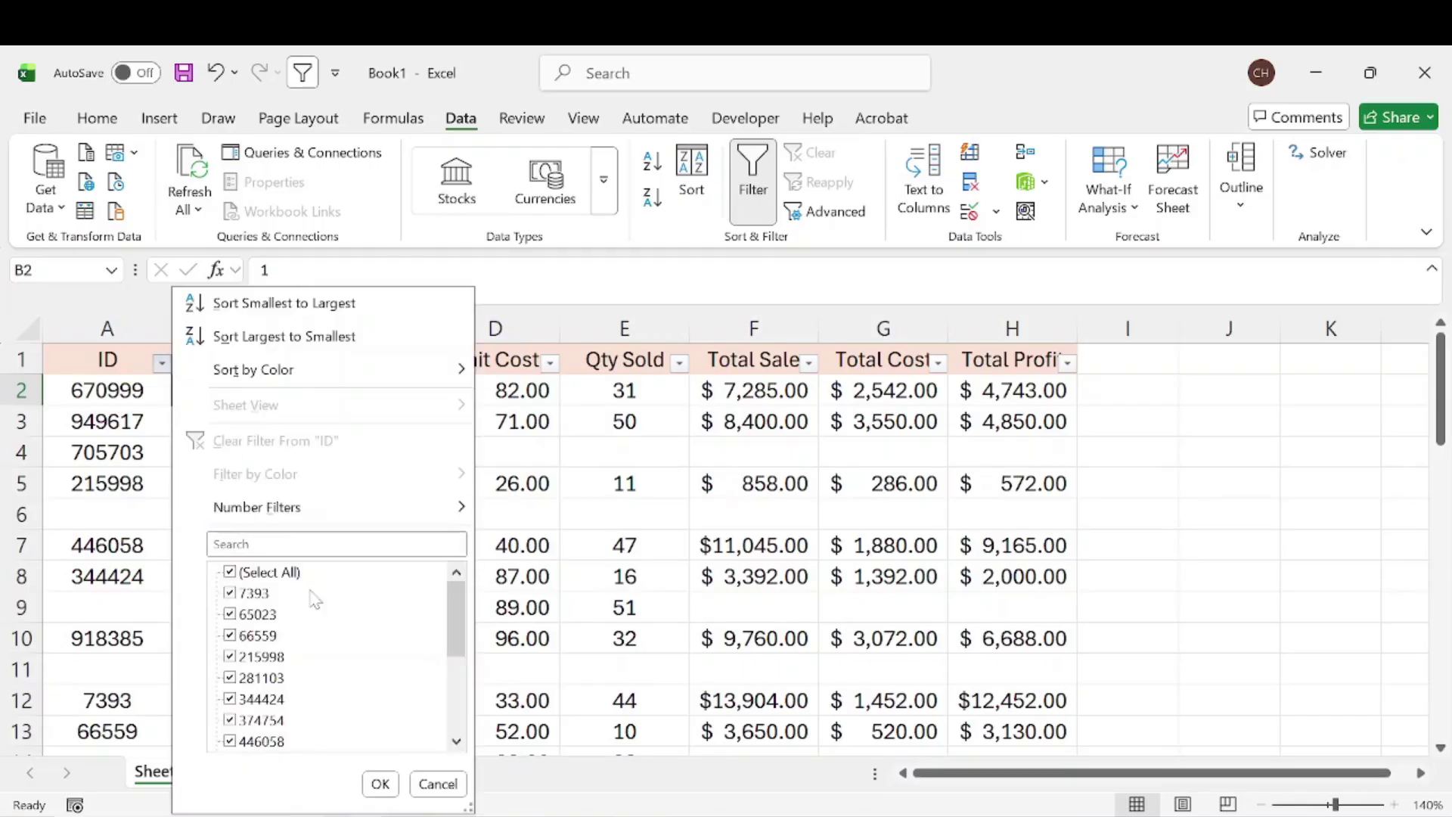
pyautogui.scroll(-3, 314, 596)
pyautogui.scroll(3, 310, 672)
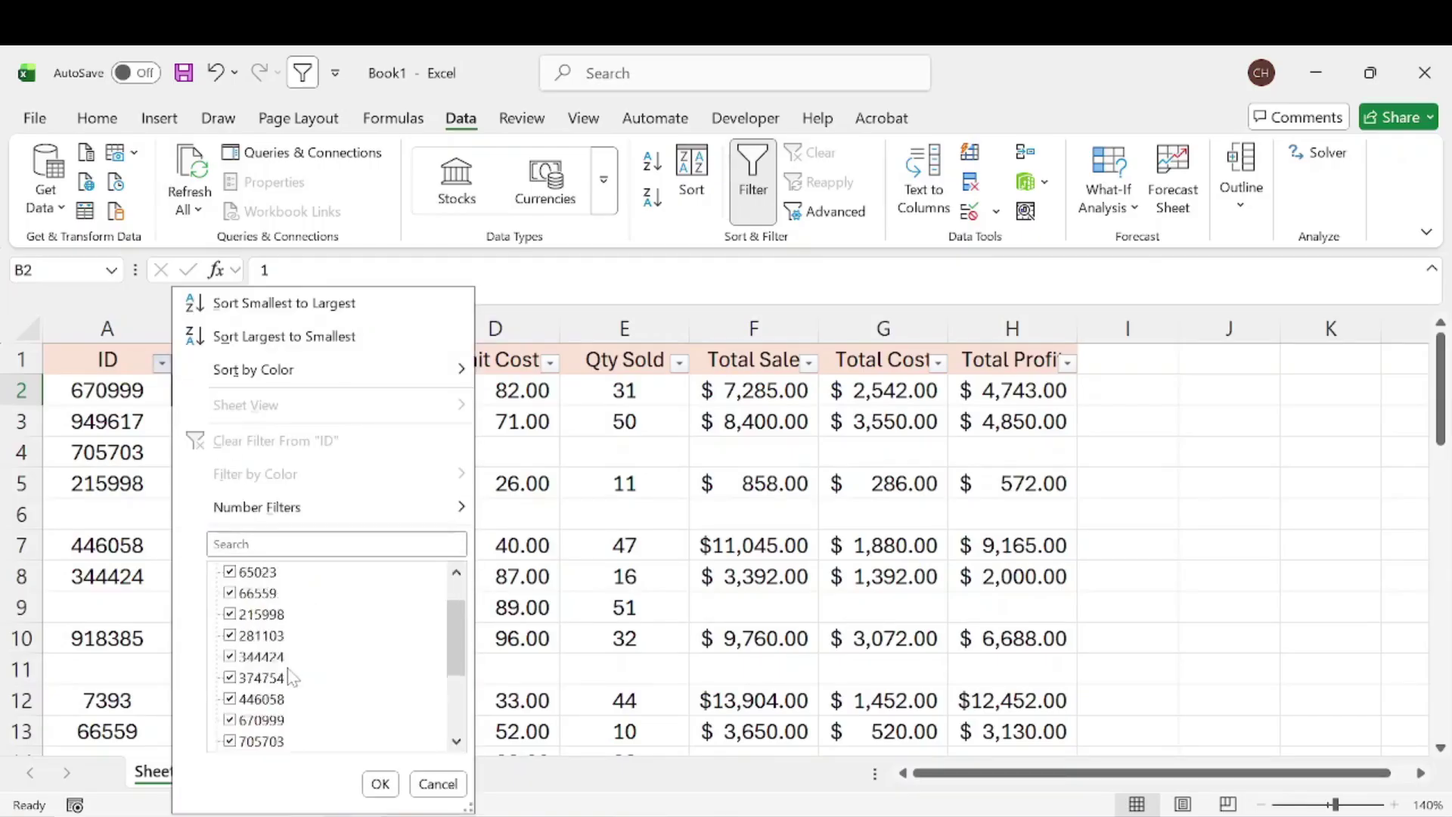
pyautogui.click(240, 576)
pyautogui.scroll(-4, 304, 621)
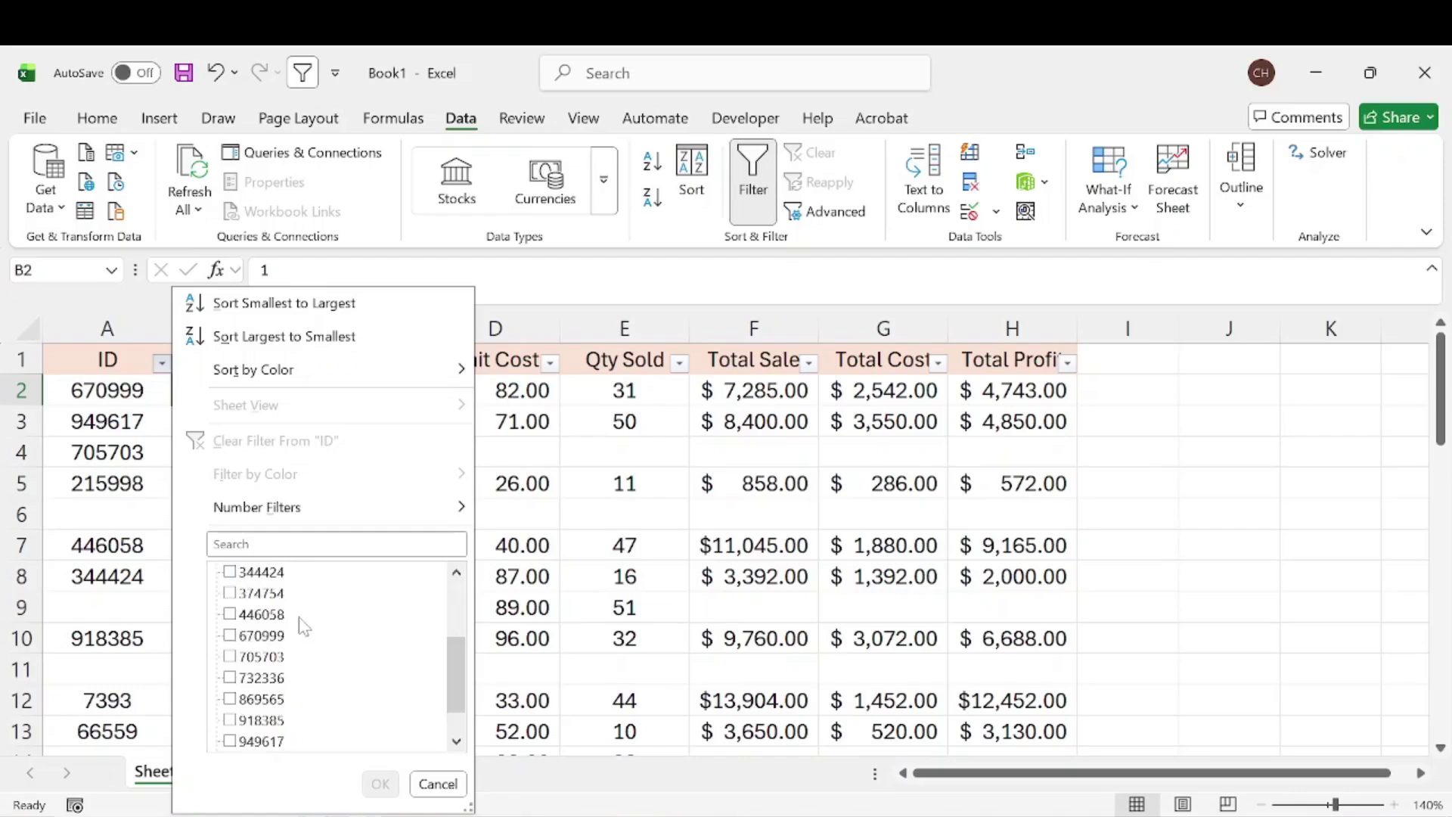
pyautogui.click(230, 720)
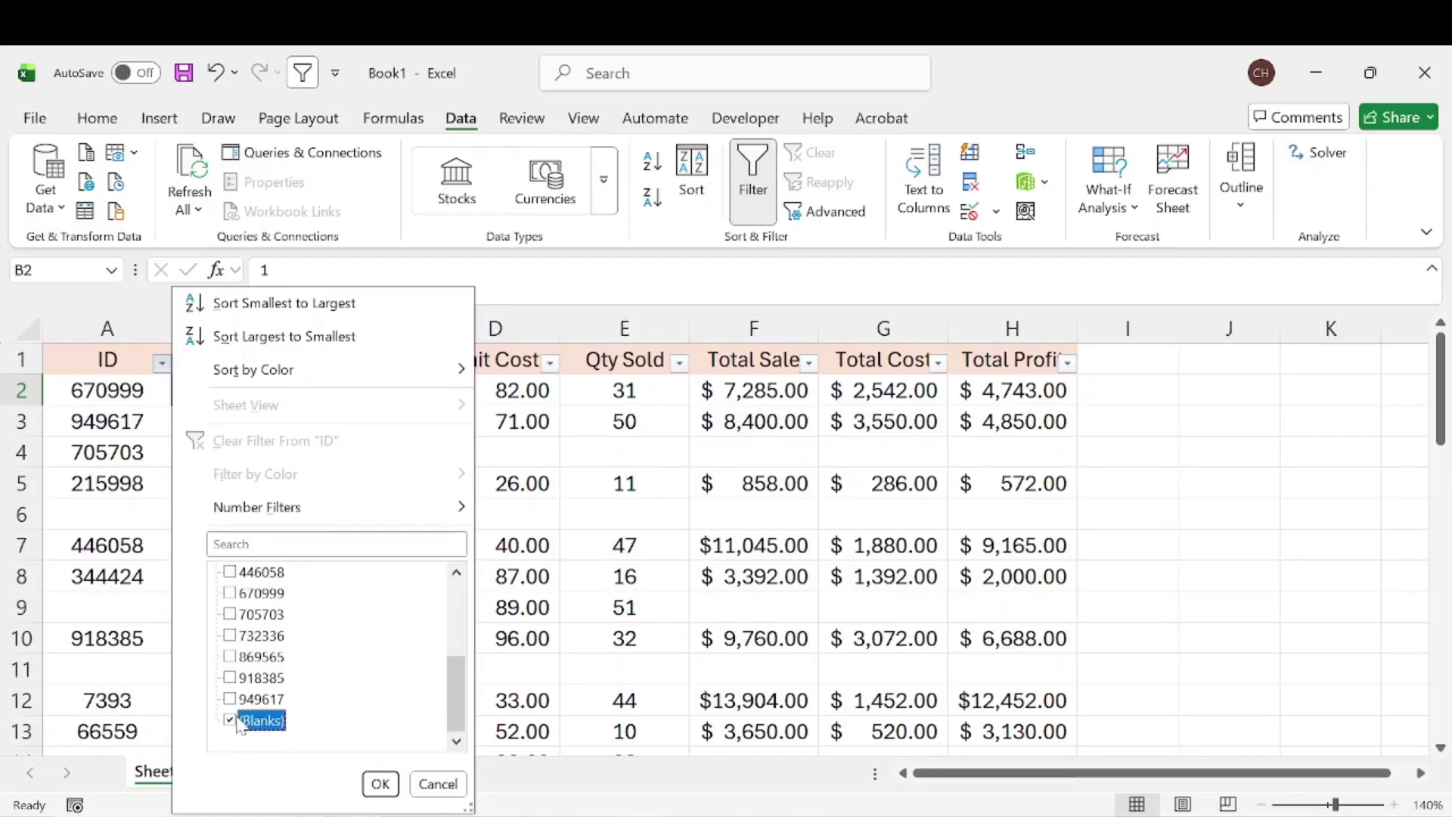
pyautogui.click(381, 783)
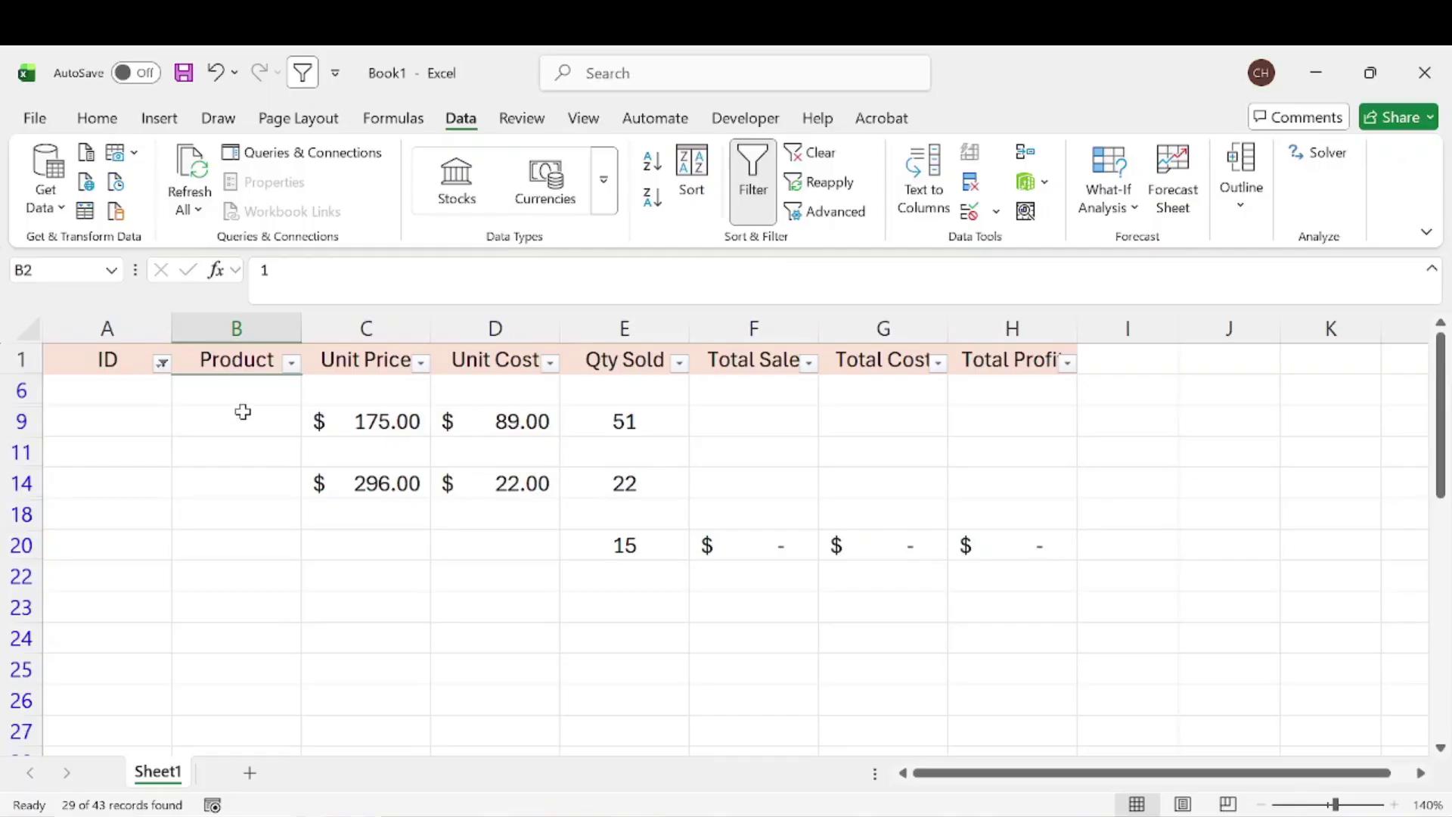
# - Check the Product and Unit Price filter choices and inspect the filtered rows for data in the other columns
pyautogui.click(291, 362)
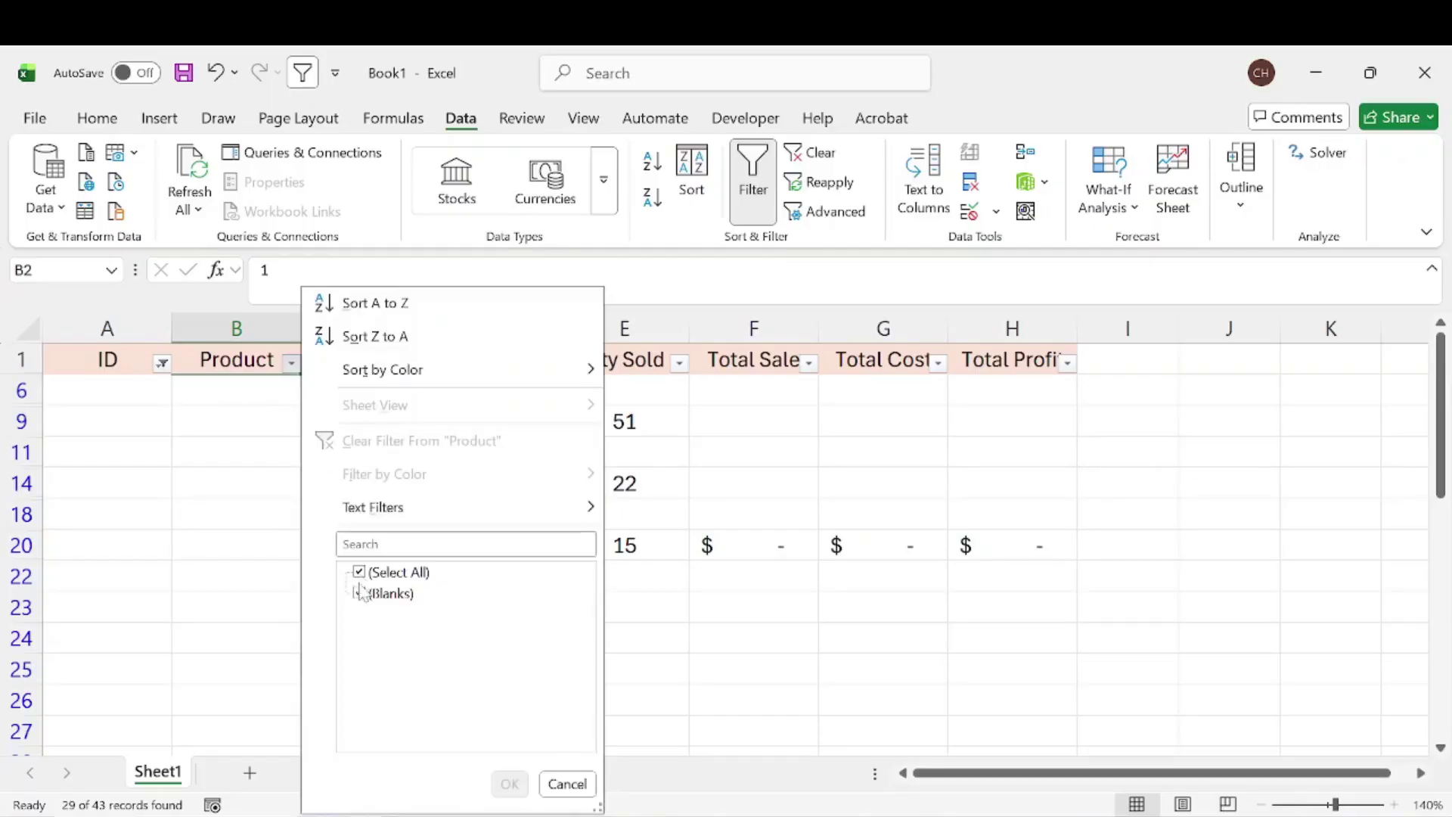
pyautogui.click(202, 479)
pyautogui.click(422, 362)
pyautogui.click(519, 554)
pyautogui.moveTo(383, 419); pyautogui.dragTo(1016, 547)
pyautogui.click(495, 575)
pyautogui.moveTo(371, 423); pyautogui.dragTo(625, 420)
pyautogui.moveTo(389, 495); pyautogui.dragTo(650, 488)
pyautogui.moveTo(654, 543); pyautogui.dragTo(935, 543)
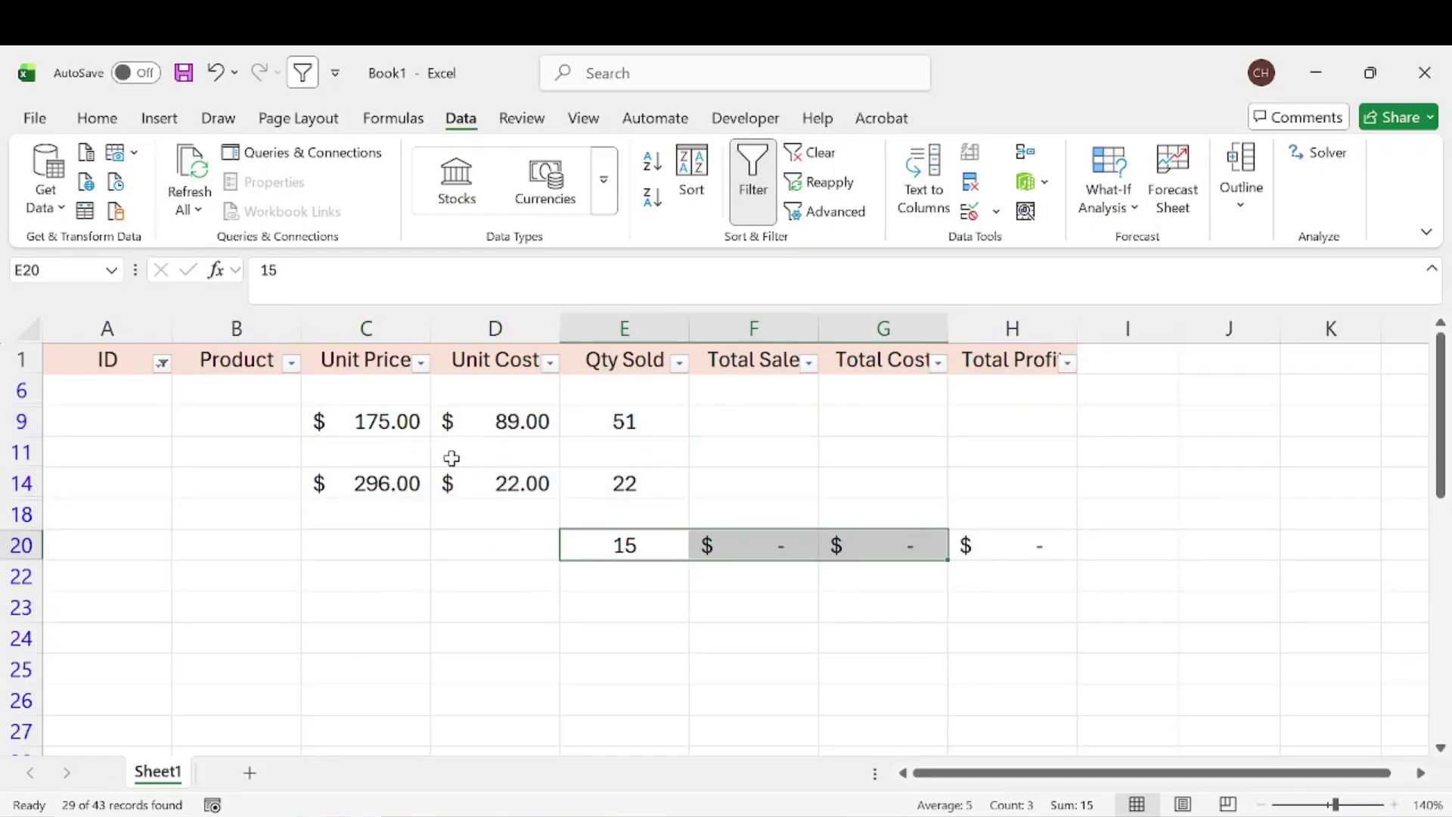
pyautogui.click(524, 531)
pyautogui.scroll(-5, 528, 521)
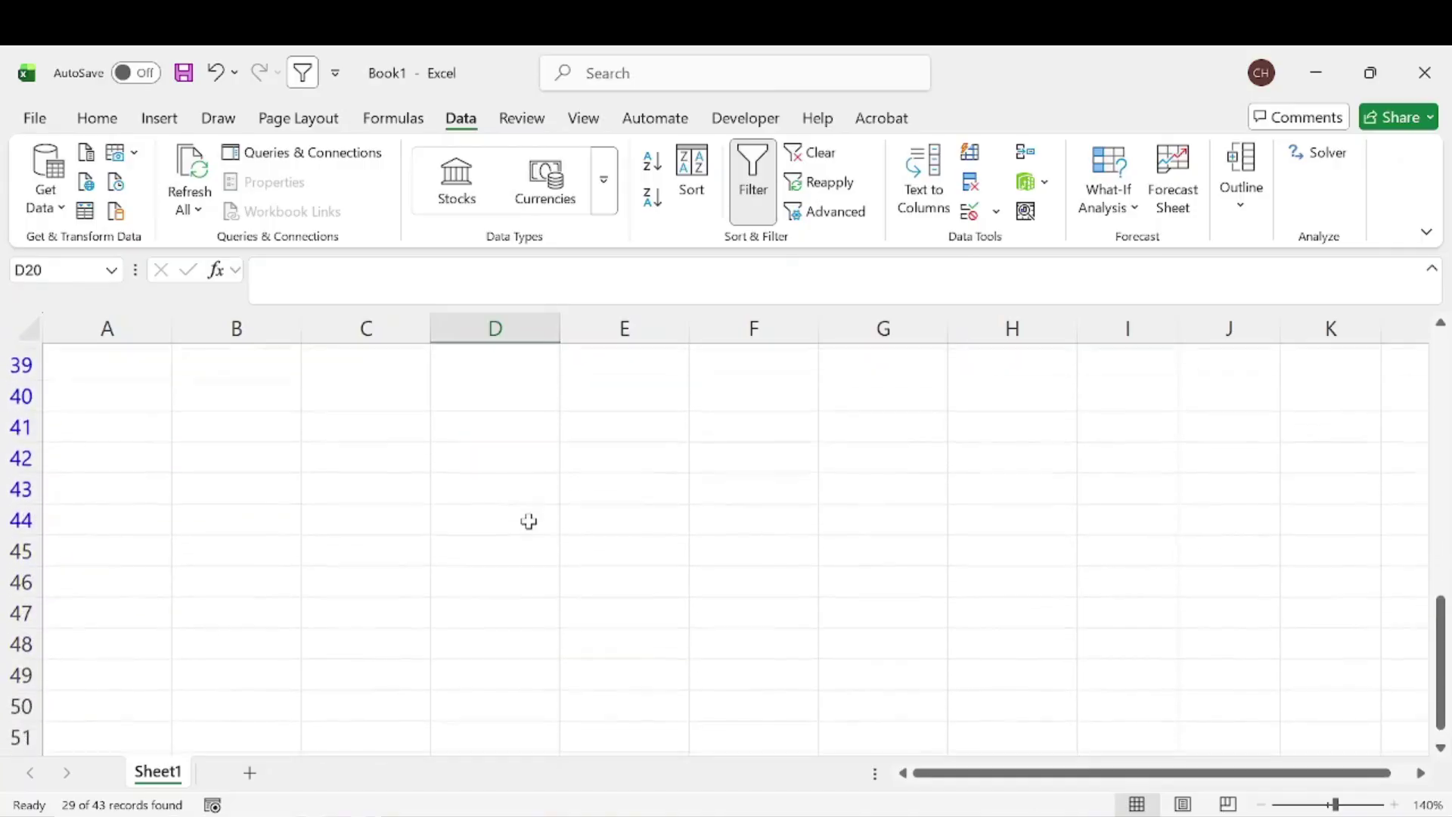
pyautogui.scroll(5, 528, 522)
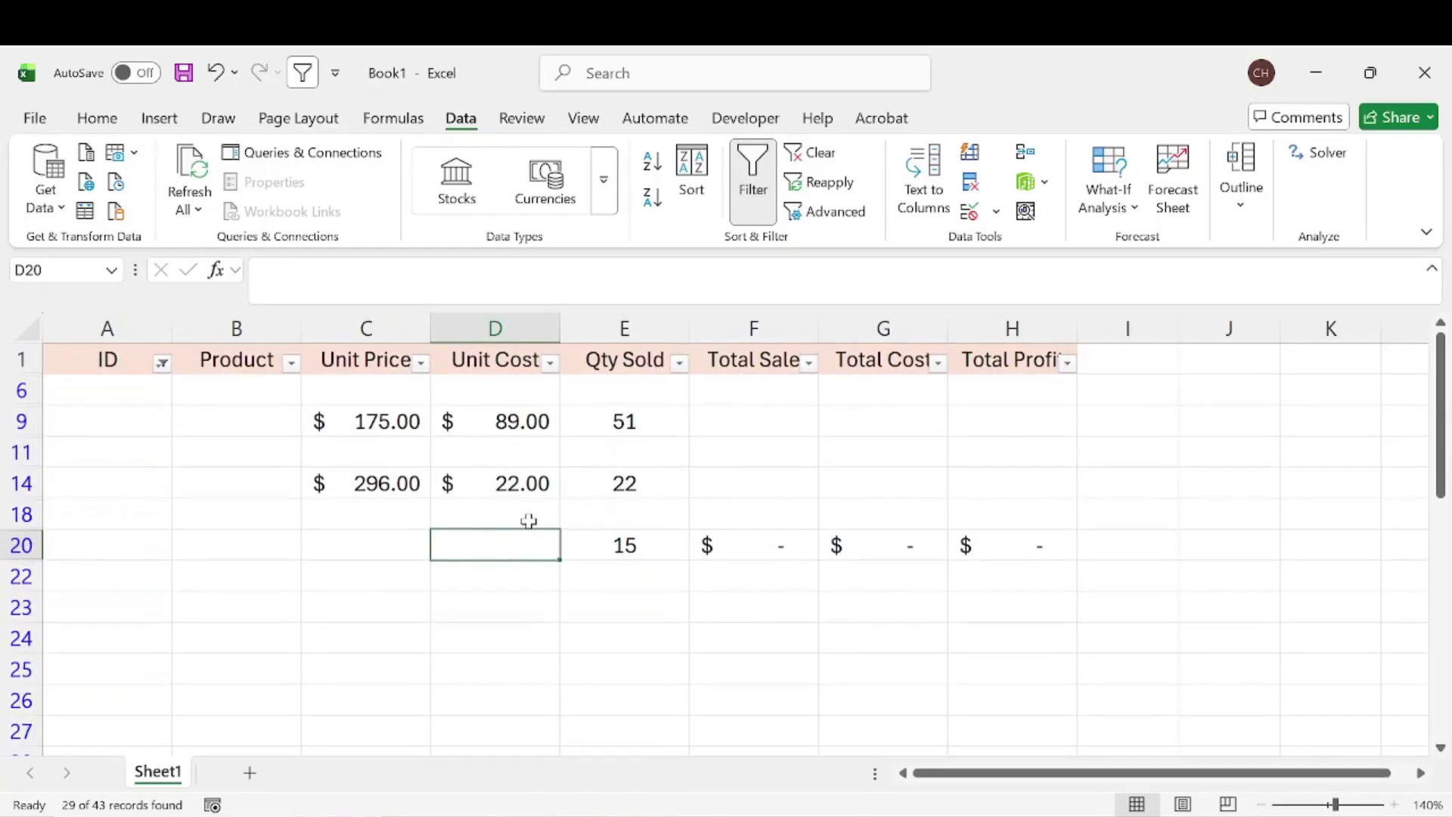
# - Filter the Unit Price column to only blanks, checking the filter choices of Product and Unit Cost as well
pyautogui.click(291, 364)
pyautogui.click(739, 512)
pyautogui.click(420, 364)
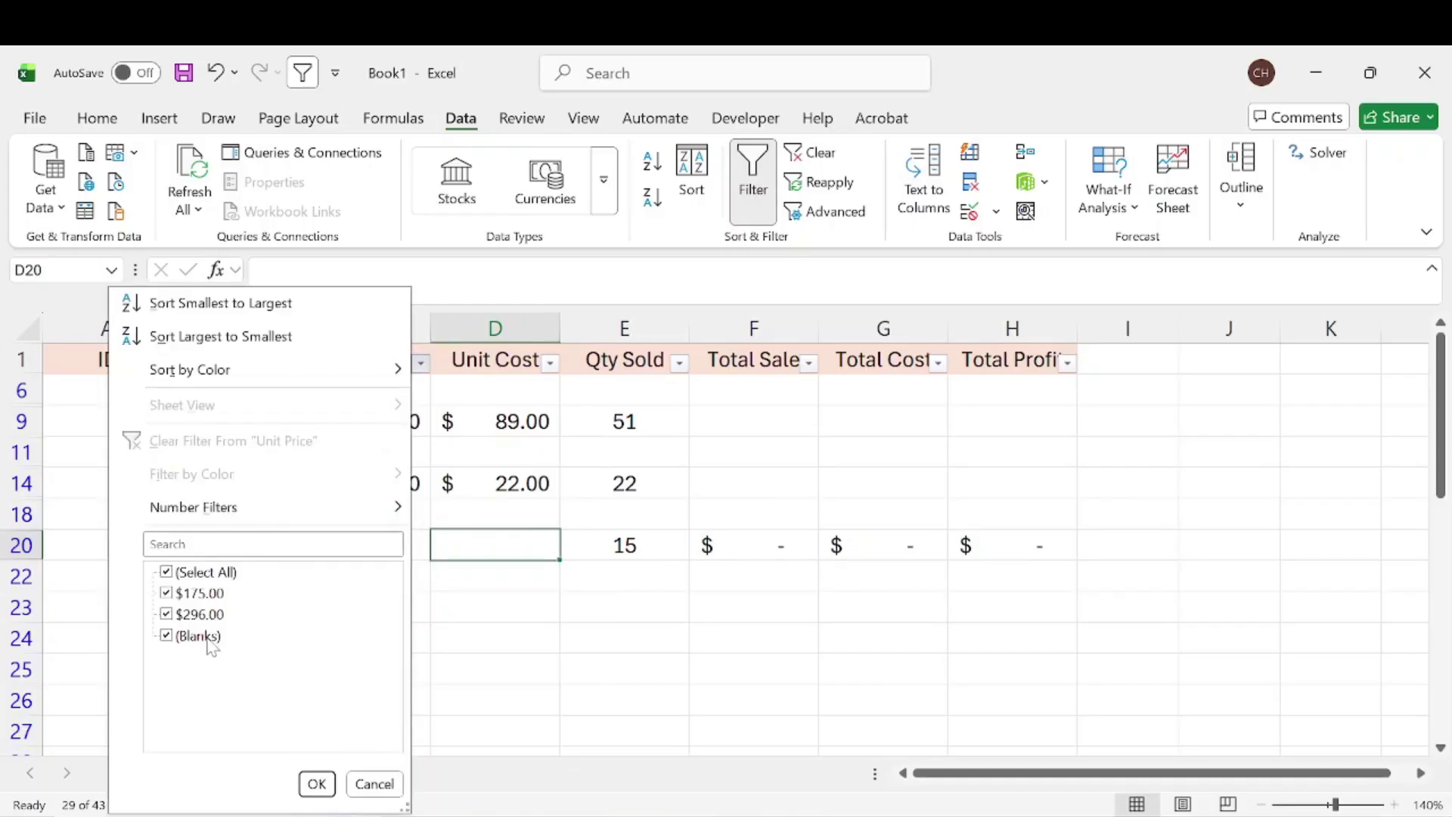
pyautogui.click(198, 573)
pyautogui.click(195, 636)
pyautogui.click(317, 783)
pyautogui.click(550, 364)
pyautogui.click(657, 446)
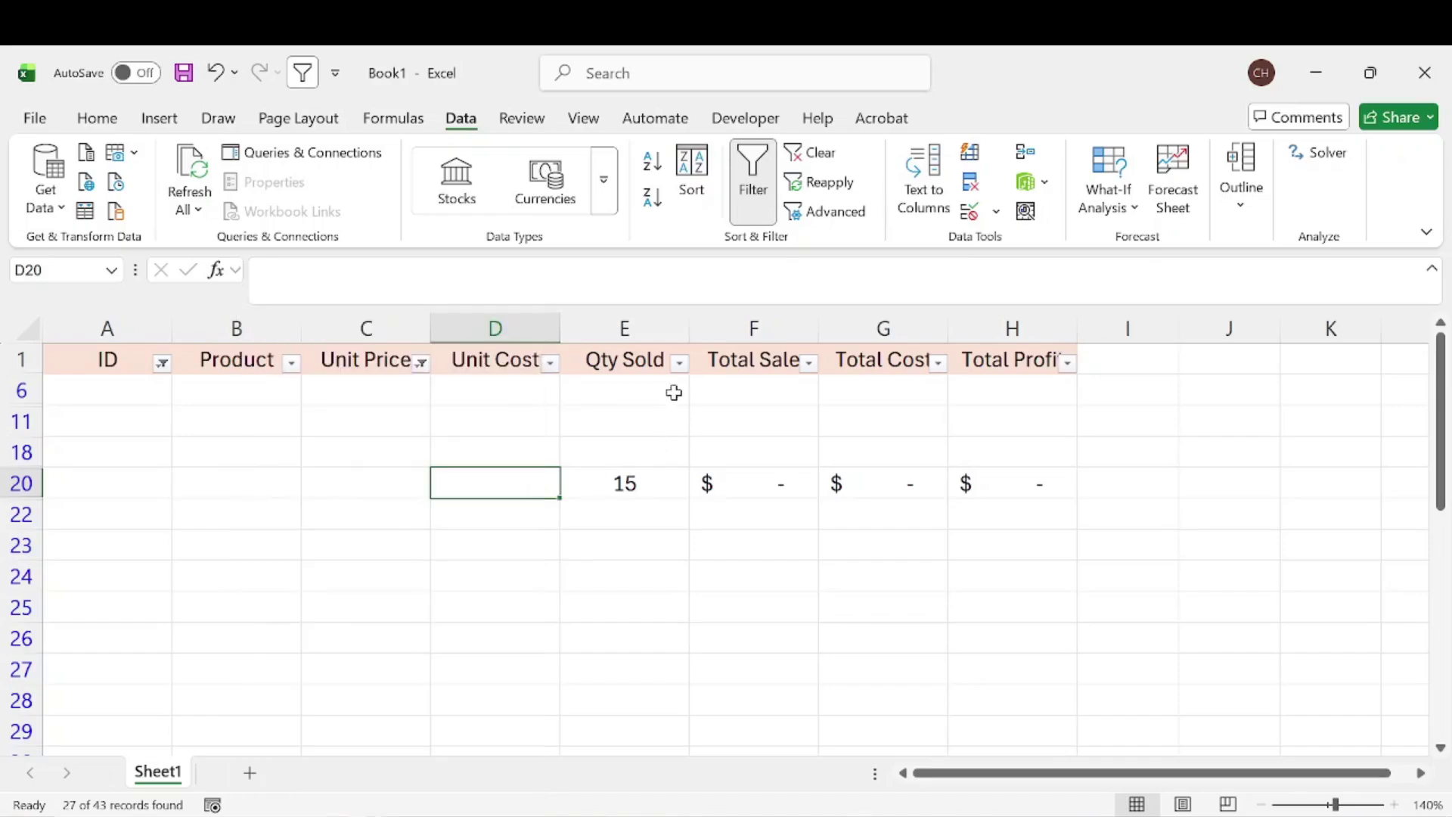
# - Filter the Qty Sold column to only blanks and check the filter choices of Total Sale, Total Cost and Total Profit
pyautogui.click(680, 363)
pyautogui.click(425, 572)
pyautogui.click(424, 614)
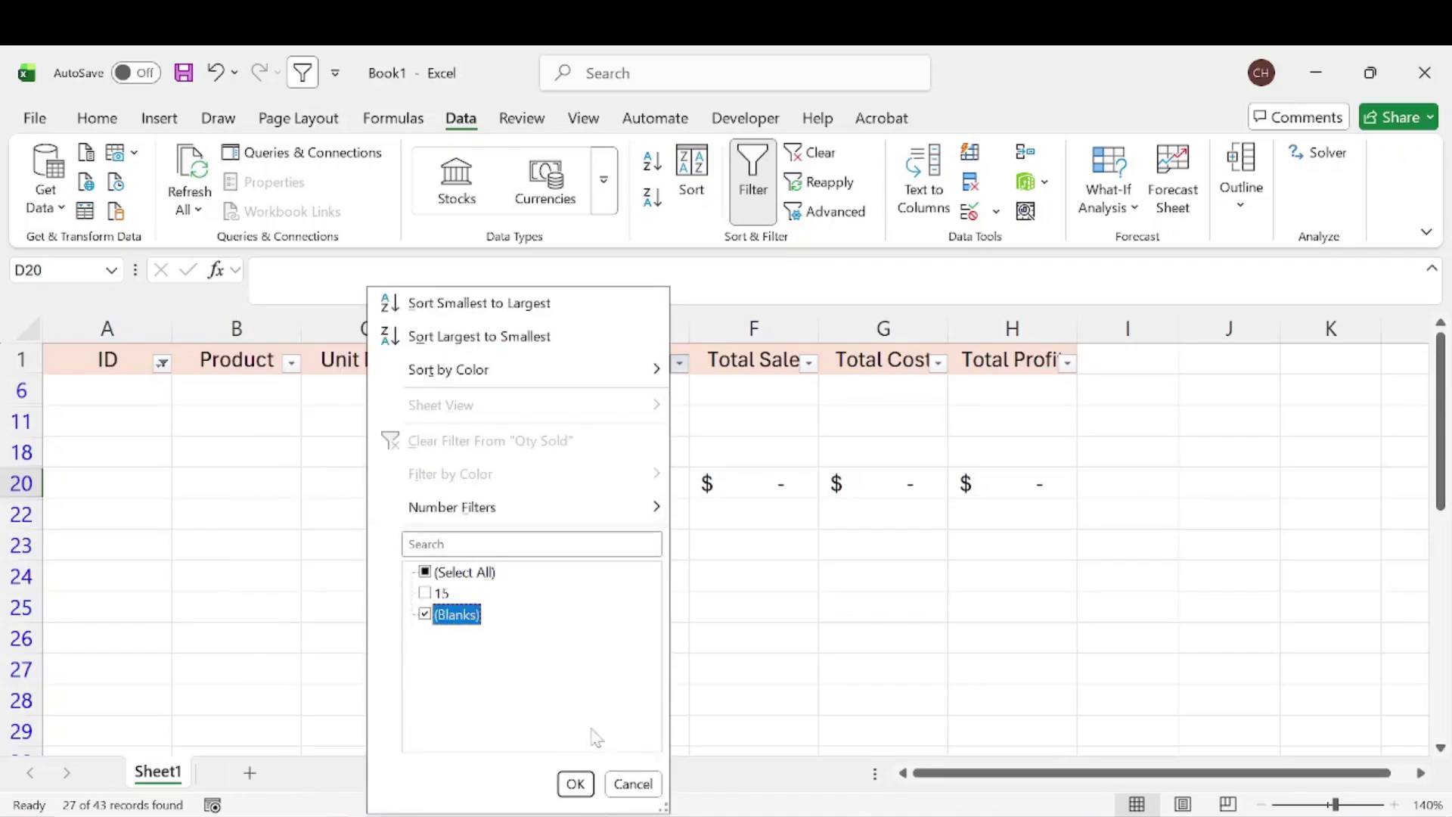
pyautogui.click(576, 784)
pyautogui.click(808, 364)
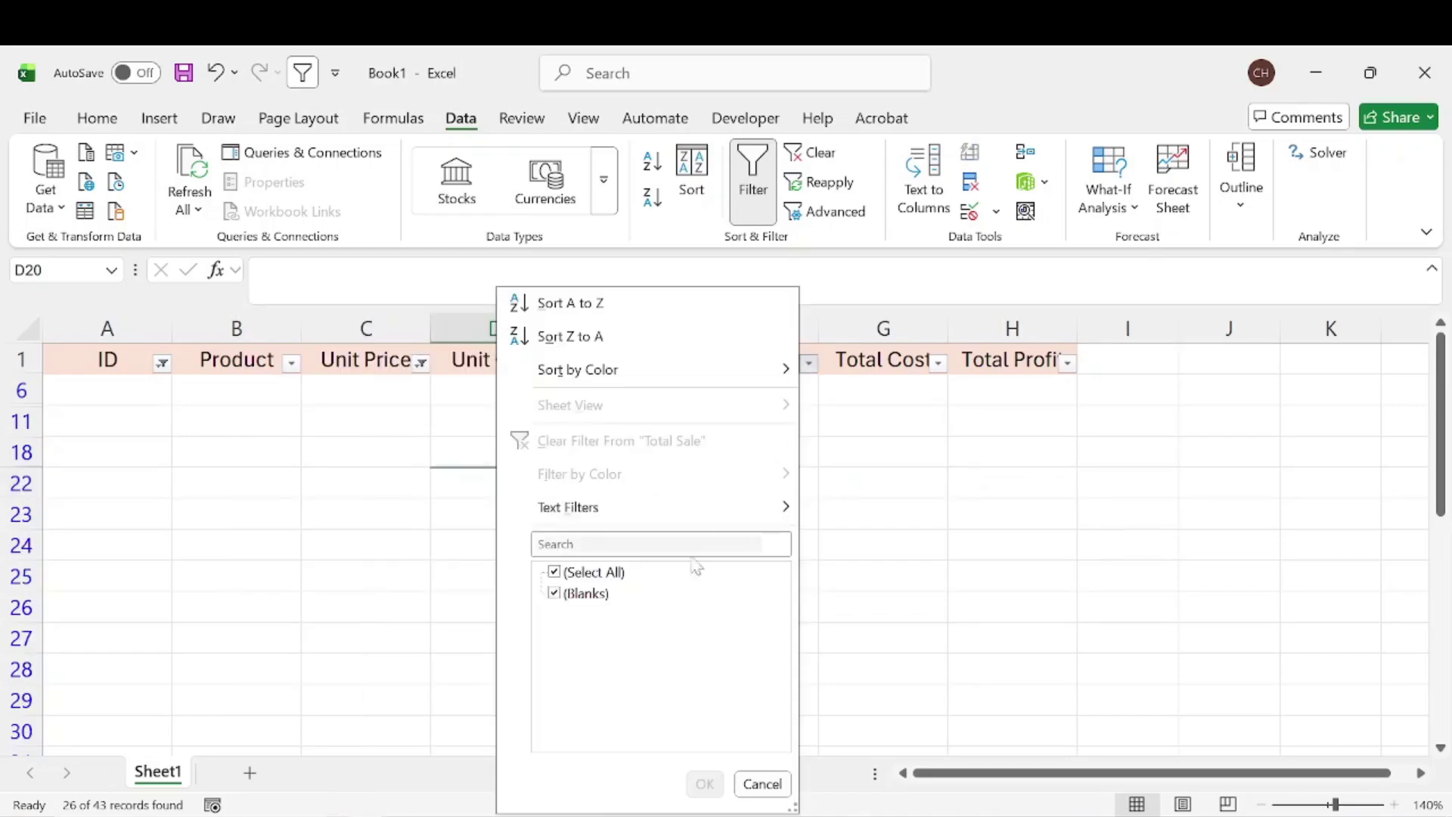
pyautogui.click(938, 363)
pyautogui.click(938, 364)
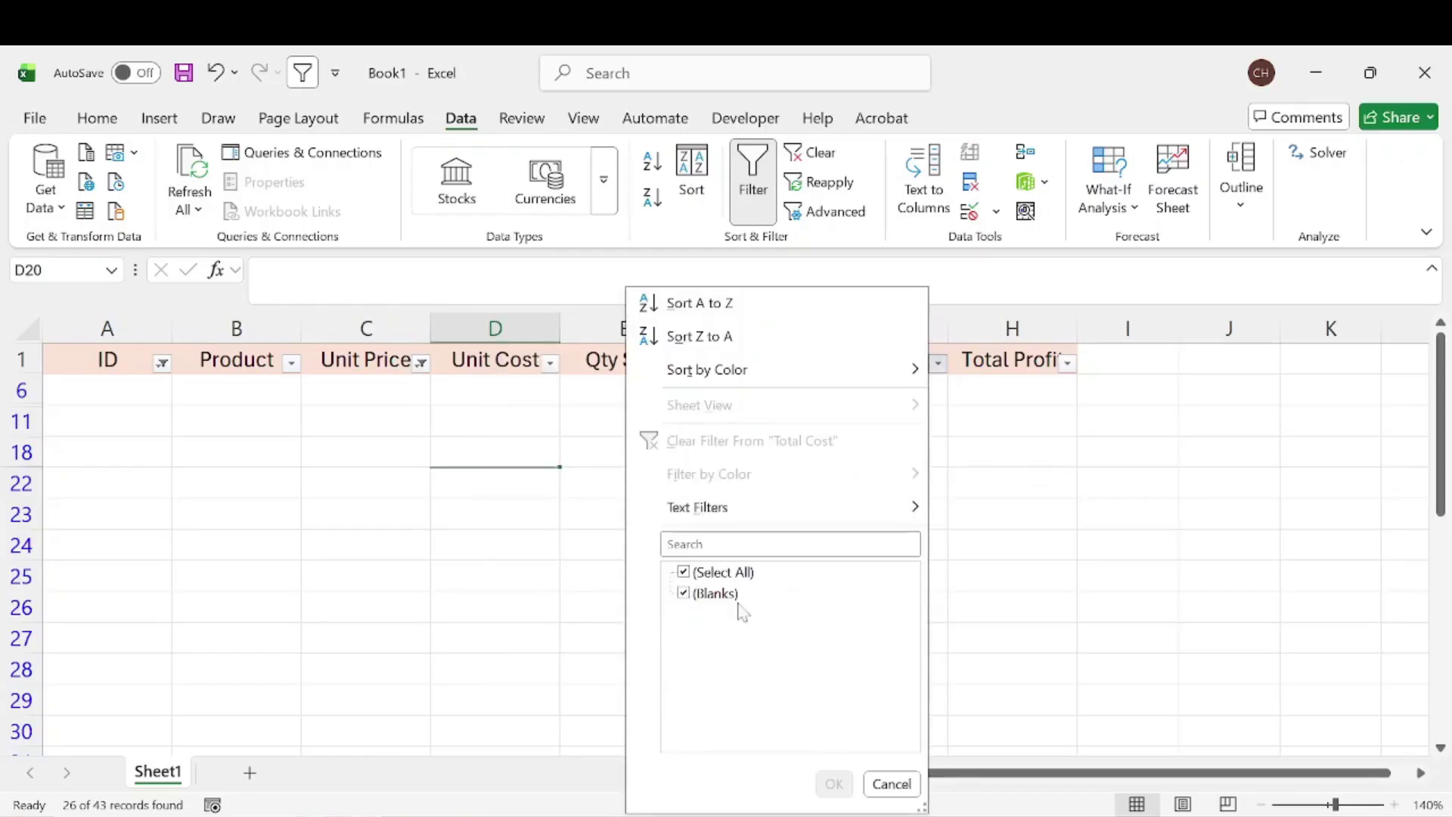
pyautogui.click(1067, 365)
pyautogui.click(1067, 365)
pyautogui.click(415, 589)
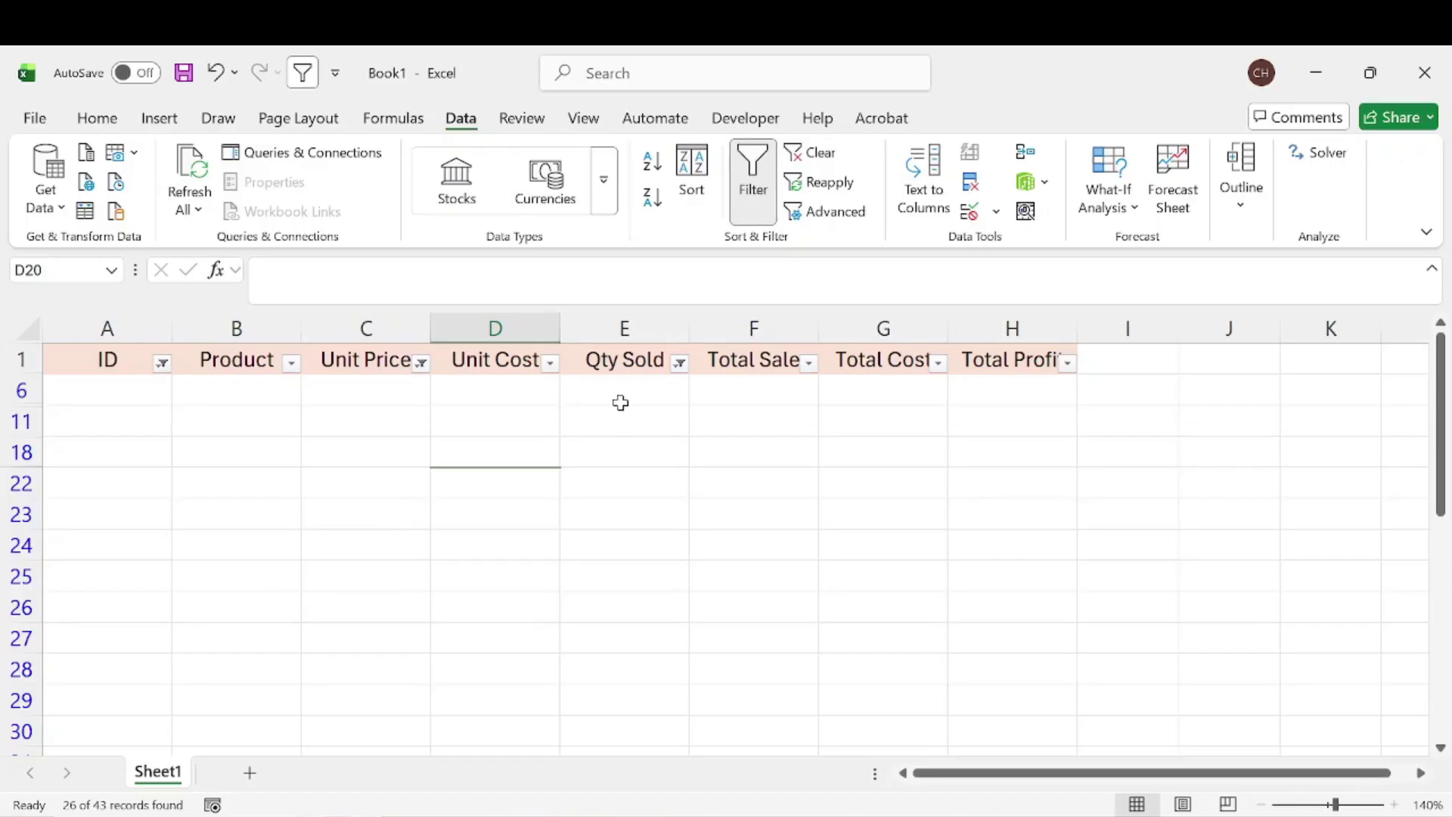
# - Delete the visible blank rows from row 6 through row 29 of the filtered table
pyautogui.click(23, 389)
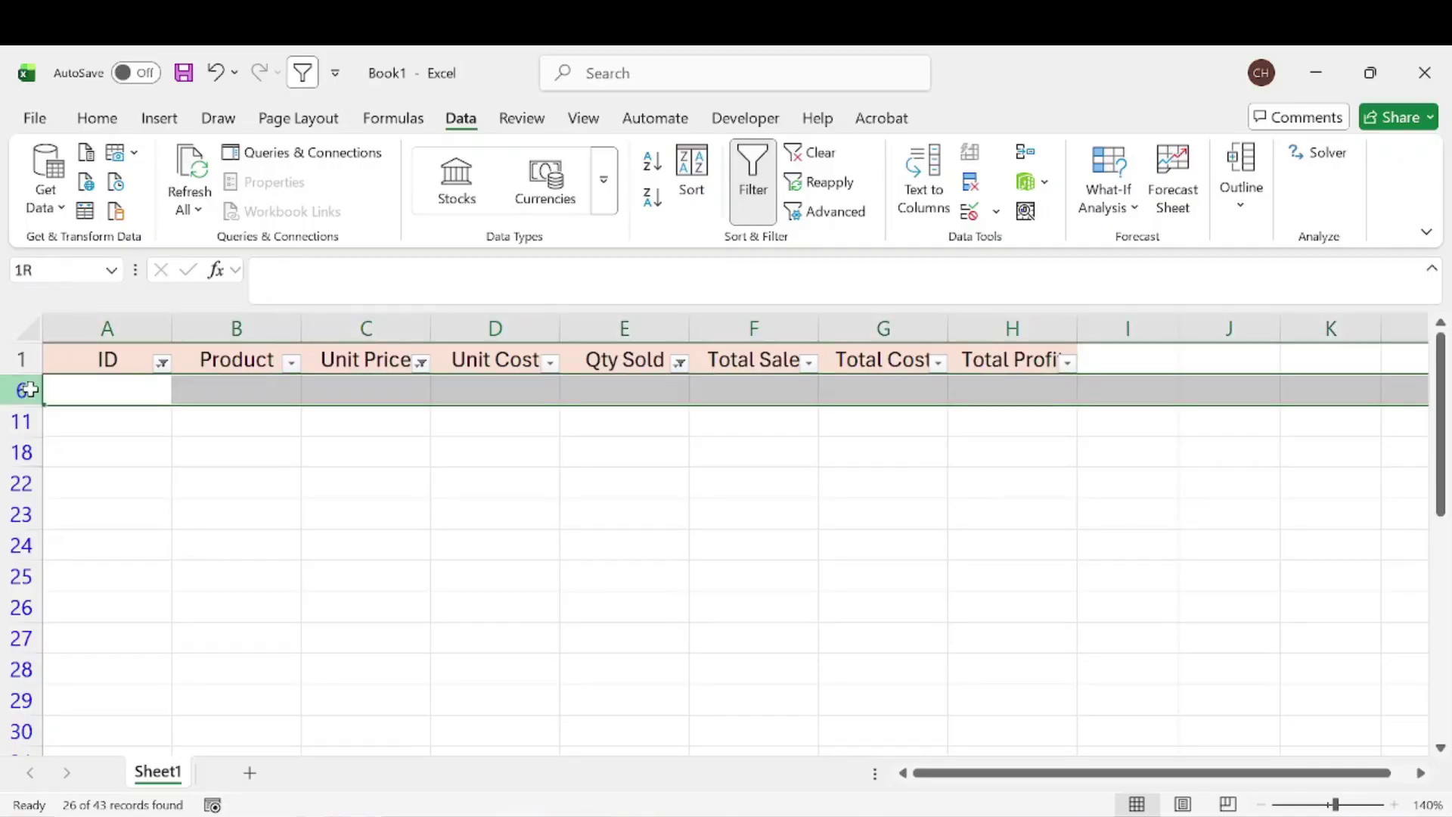
pyautogui.moveTo(30, 406); pyautogui.dragTo(34, 686)
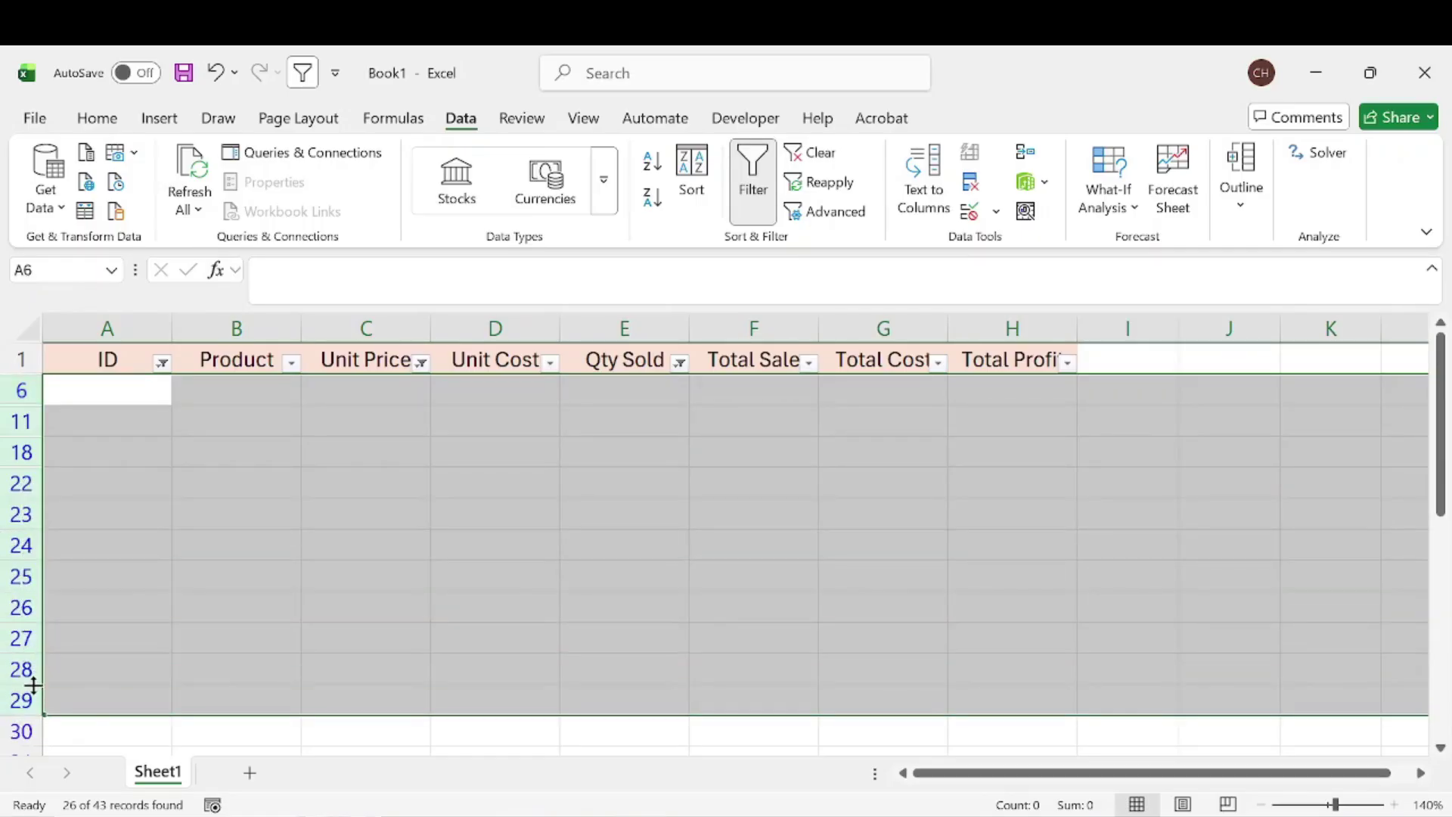
pyautogui.rightClick(36, 505)
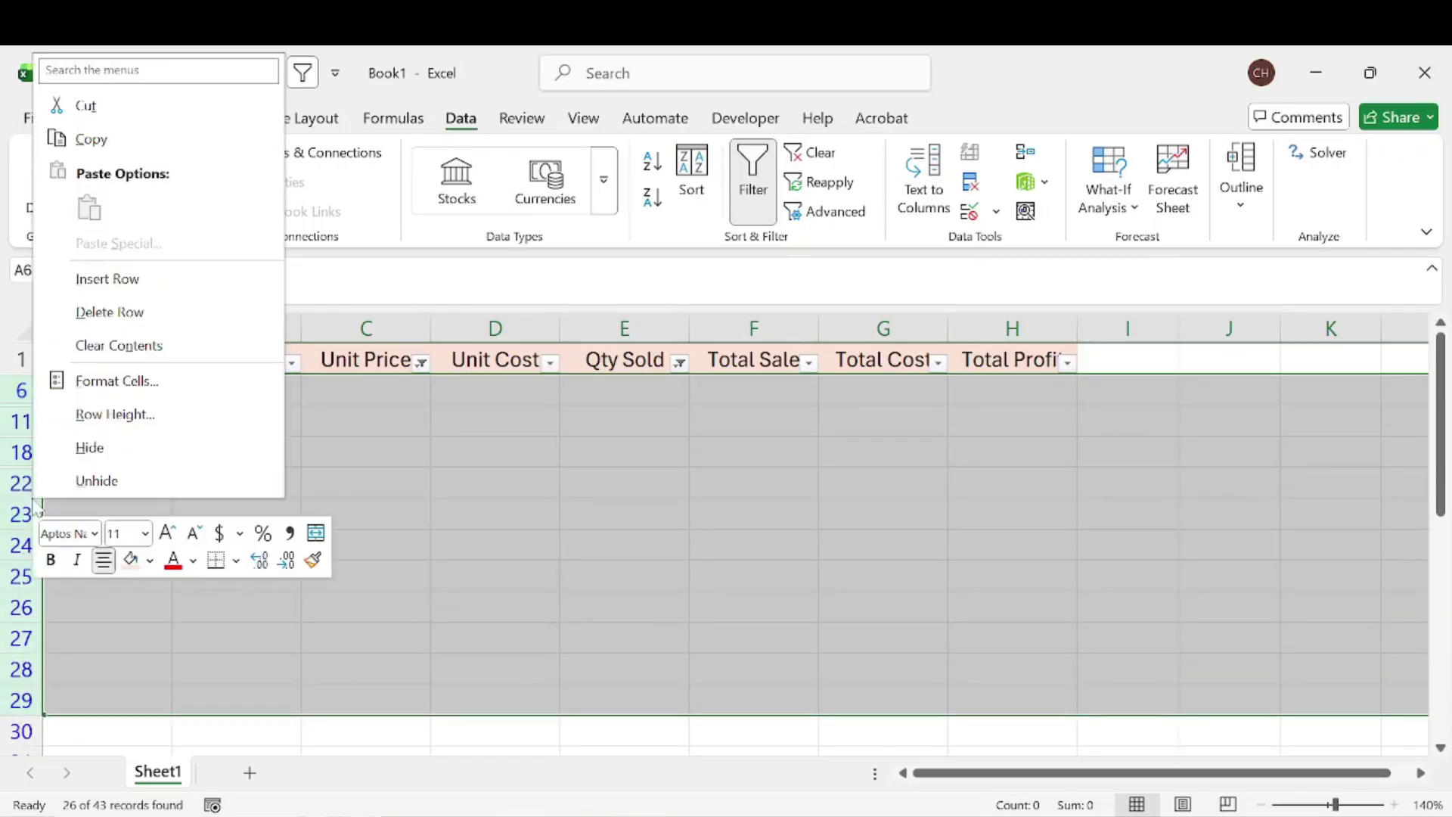
pyautogui.click(139, 313)
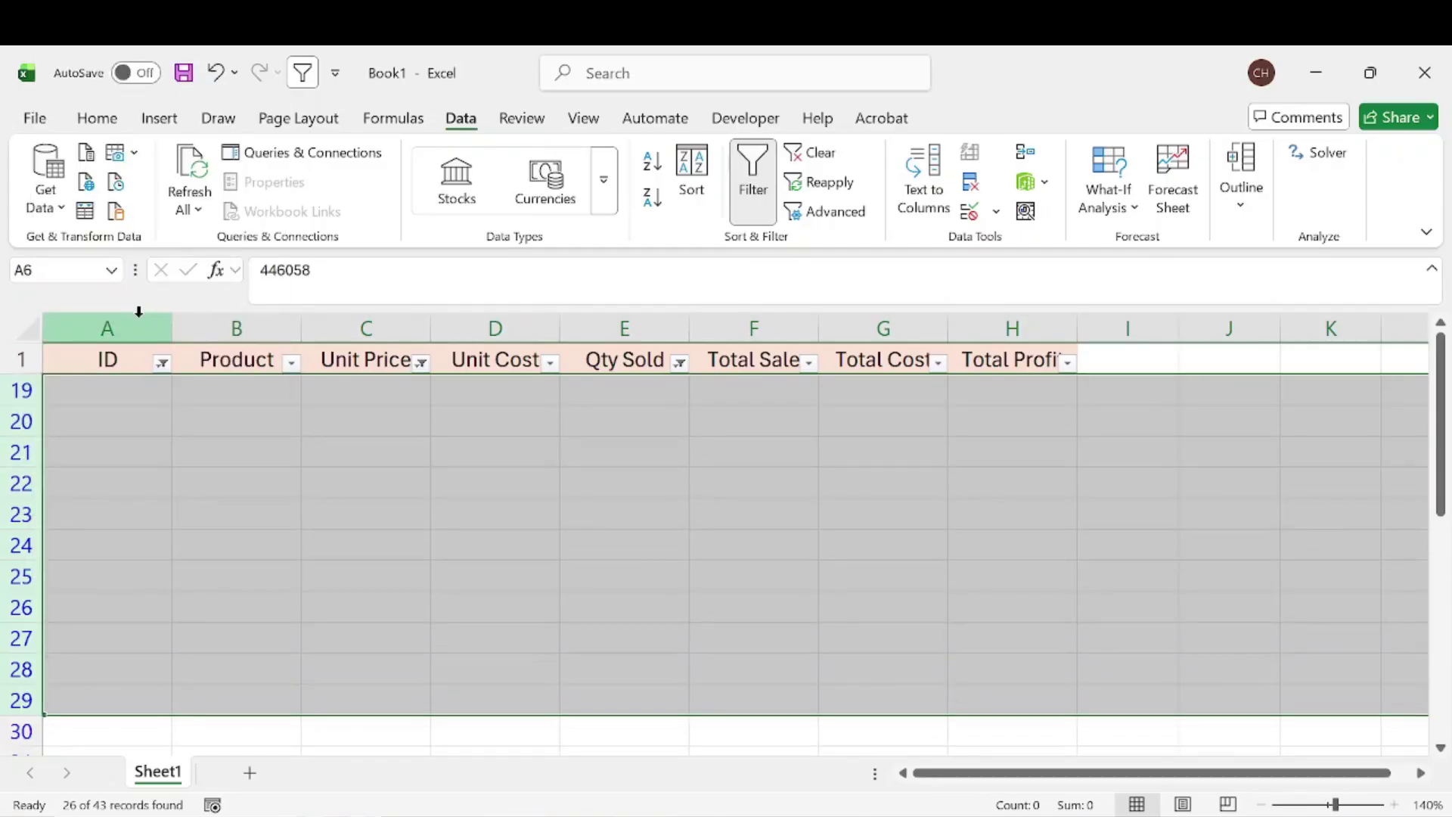
pyautogui.click(445, 416)
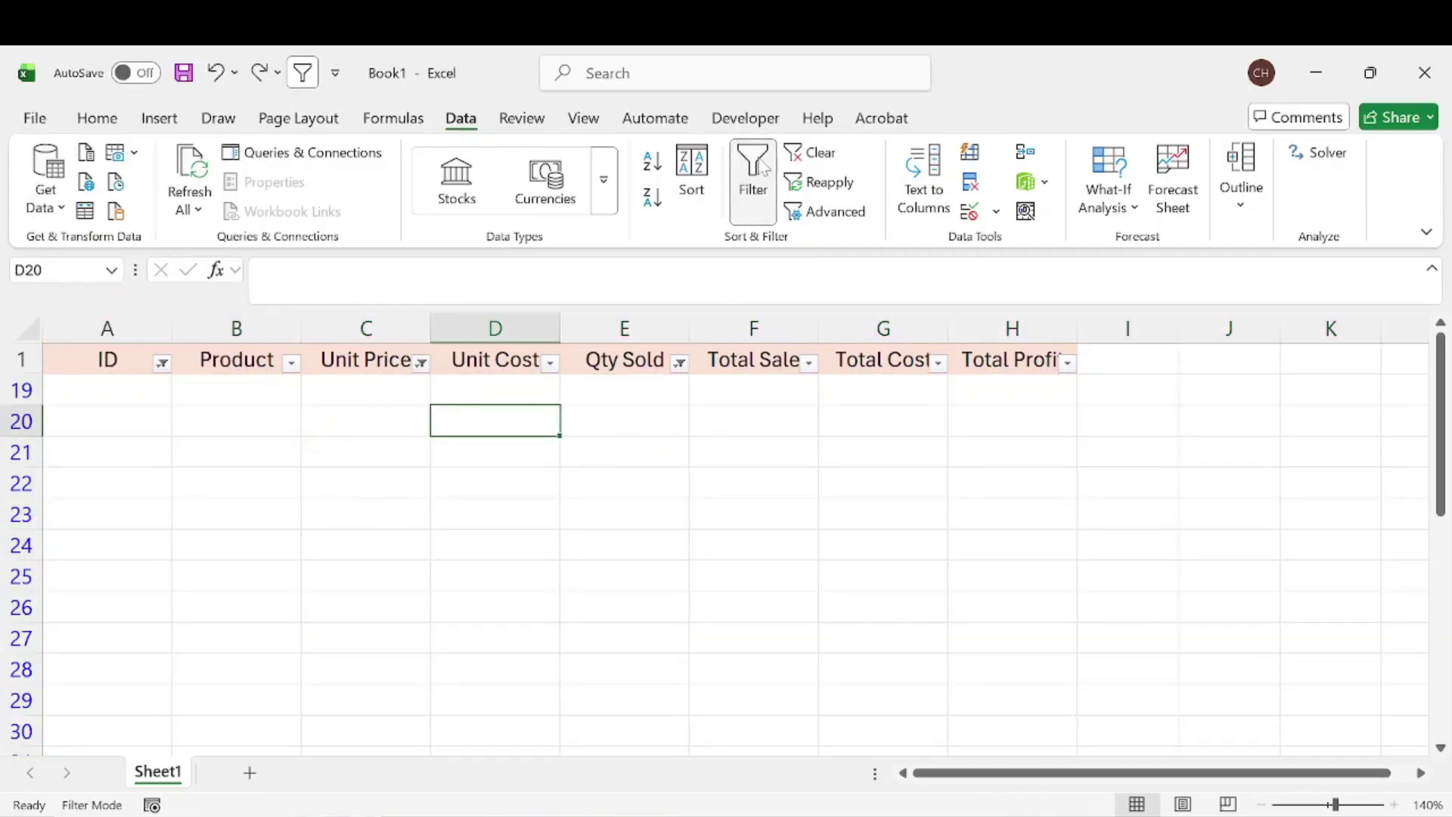
# - Clear all column filters, turn filtering off and review the remaining rows of the table
pyautogui.click(811, 154)
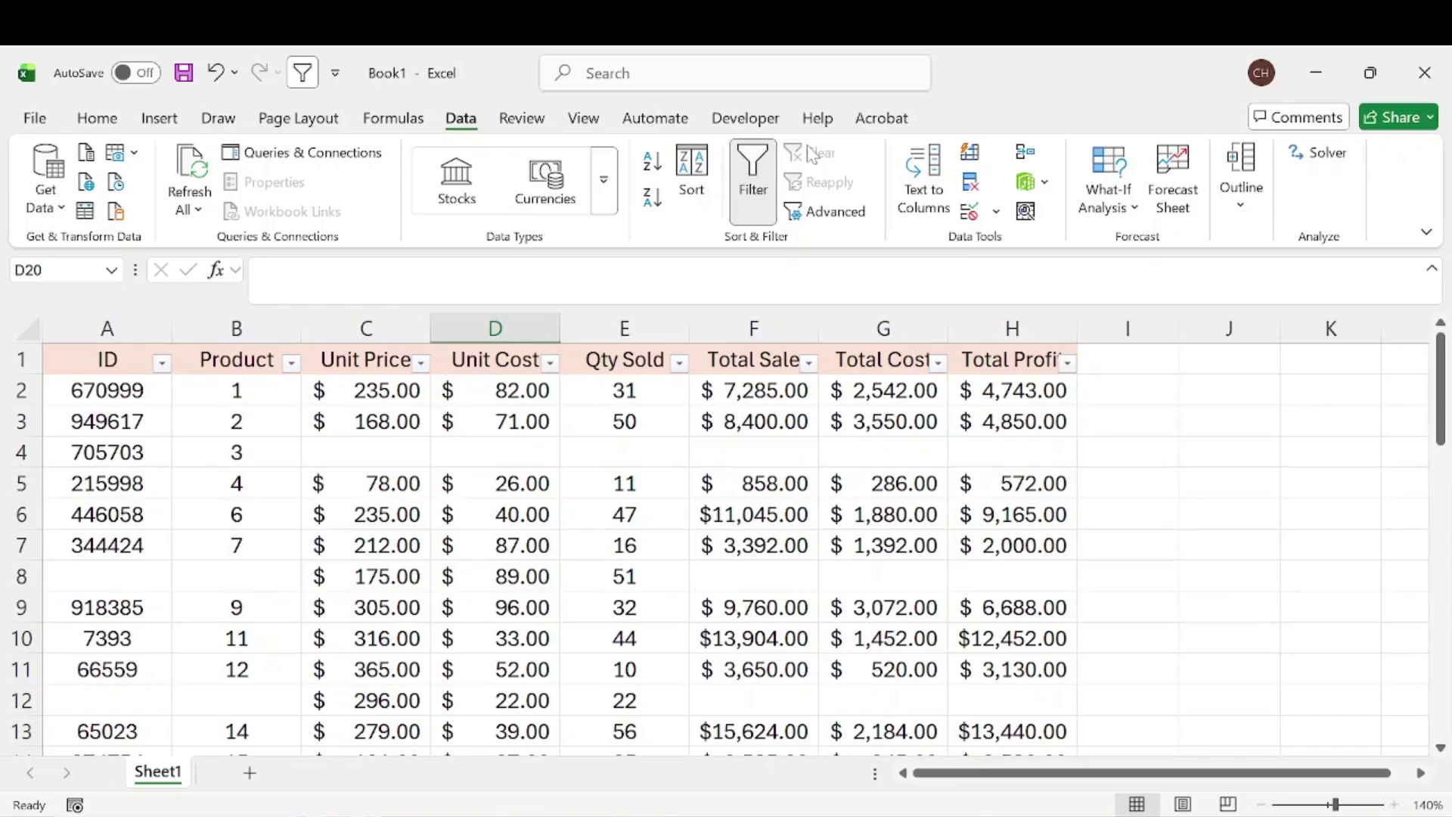
pyautogui.click(753, 181)
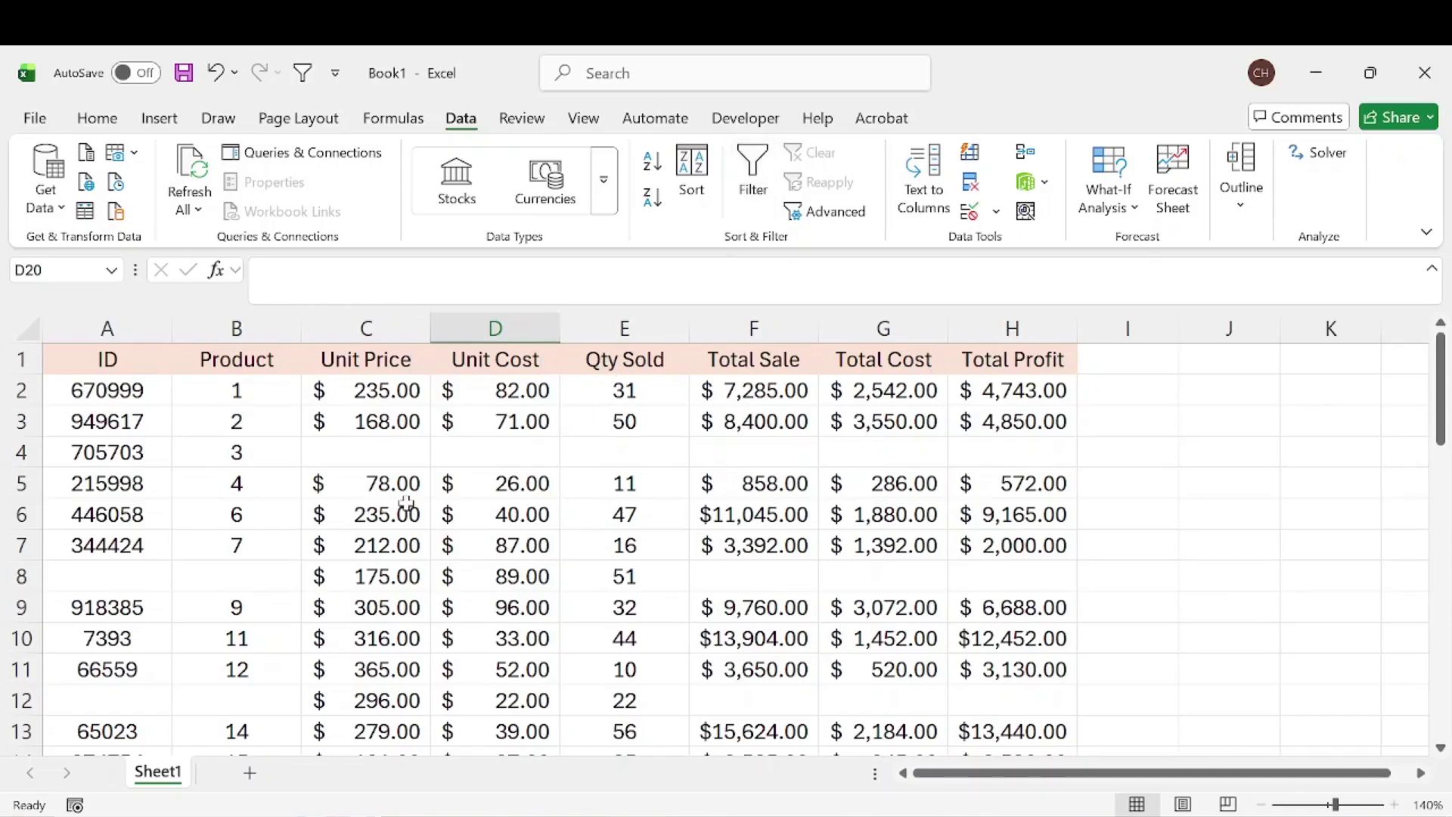
pyautogui.scroll(-4, 250, 438)
pyautogui.scroll(4, 253, 453)
pyautogui.scroll(-4, 165, 457)
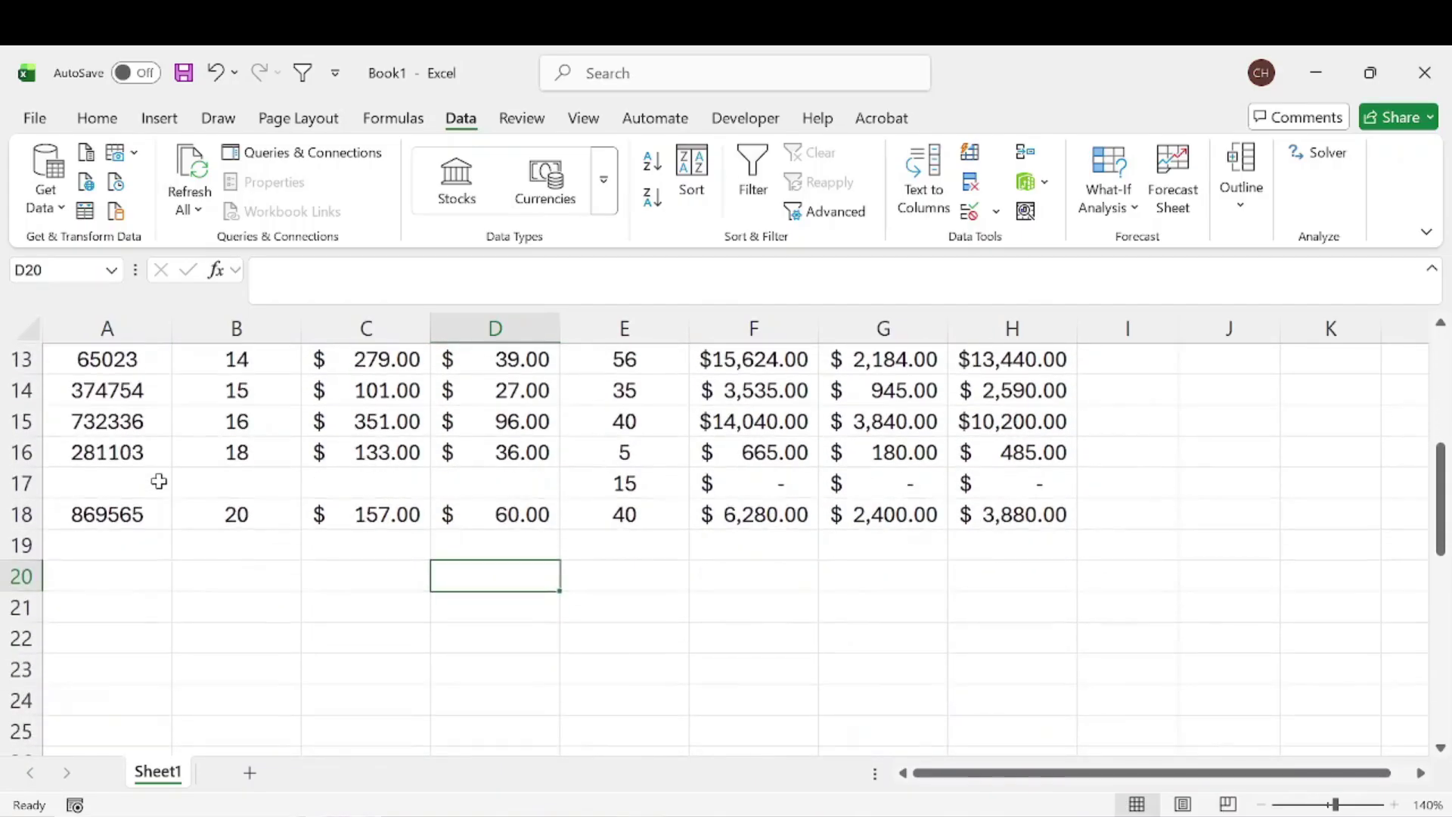
# - Undo the blank row deletion and all filtering to restore the original unfiltered table
pyautogui.click(218, 73)
pyautogui.click(218, 72)
pyautogui.click(218, 73)
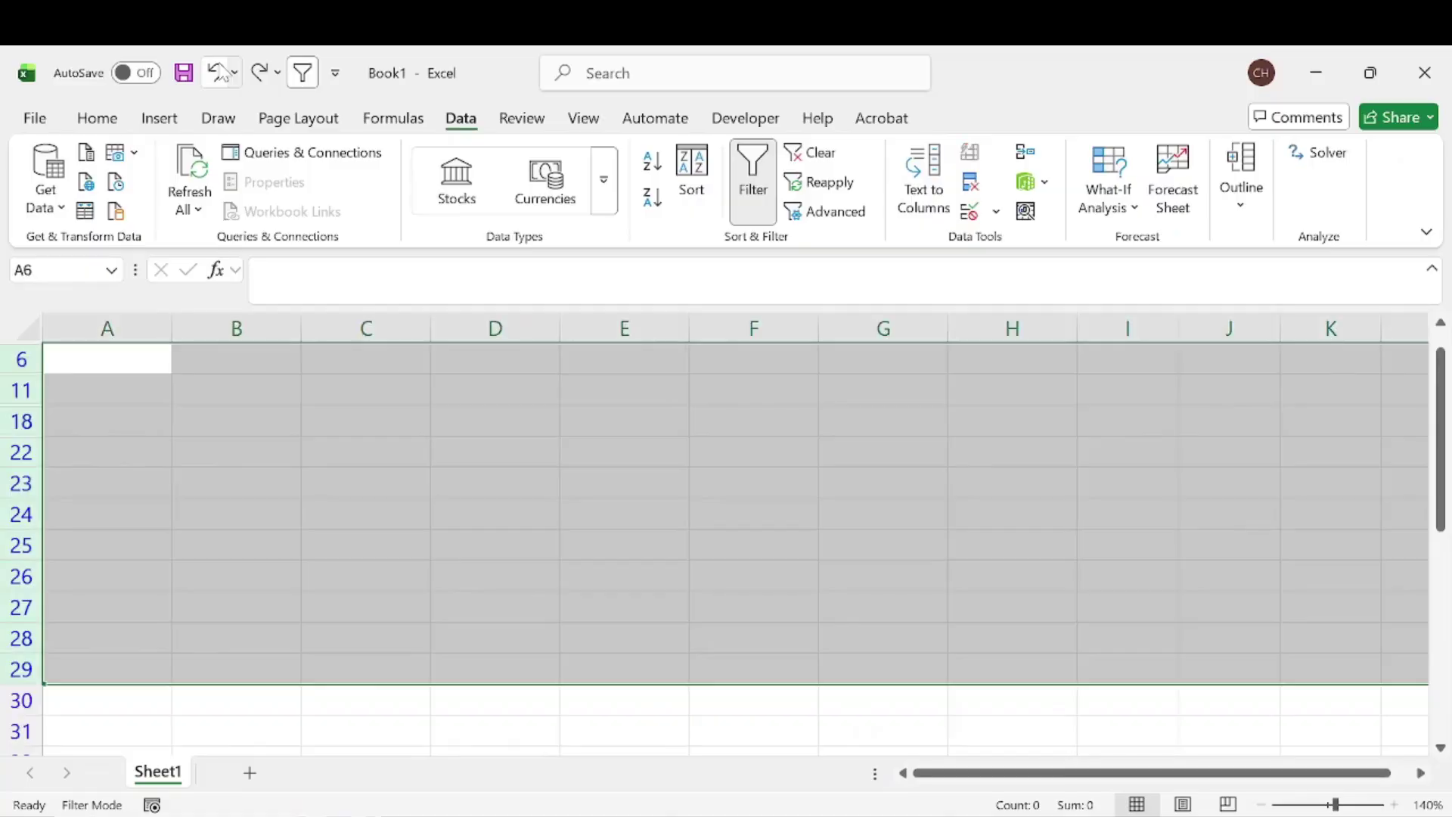
pyautogui.click(218, 73)
pyautogui.click(218, 73)
pyautogui.click(218, 73)
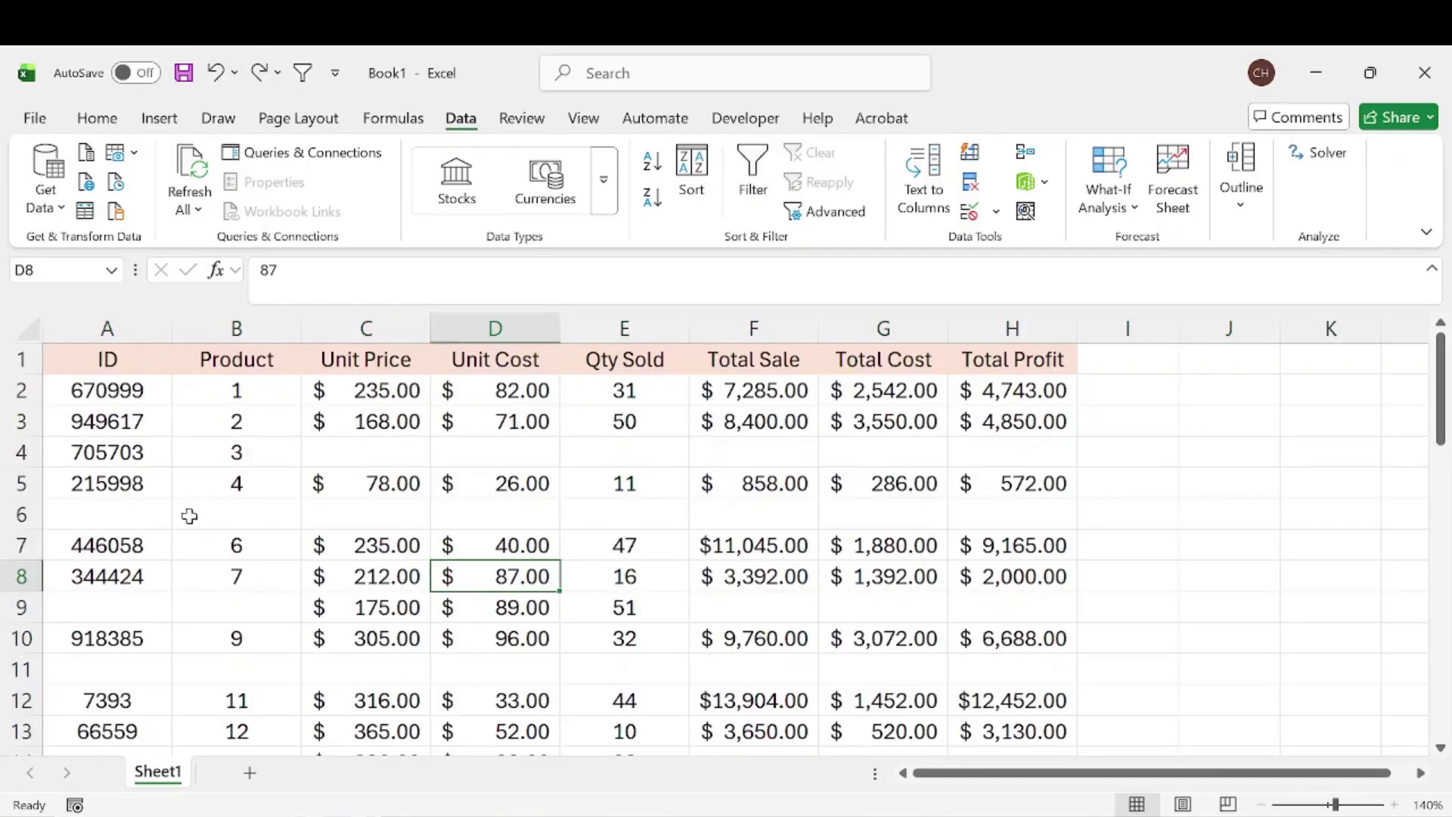
# - Compare completely blank row 6 with partly filled rows 4 and 9, examining which of their cells are filled or empty
pyautogui.click(20, 515)
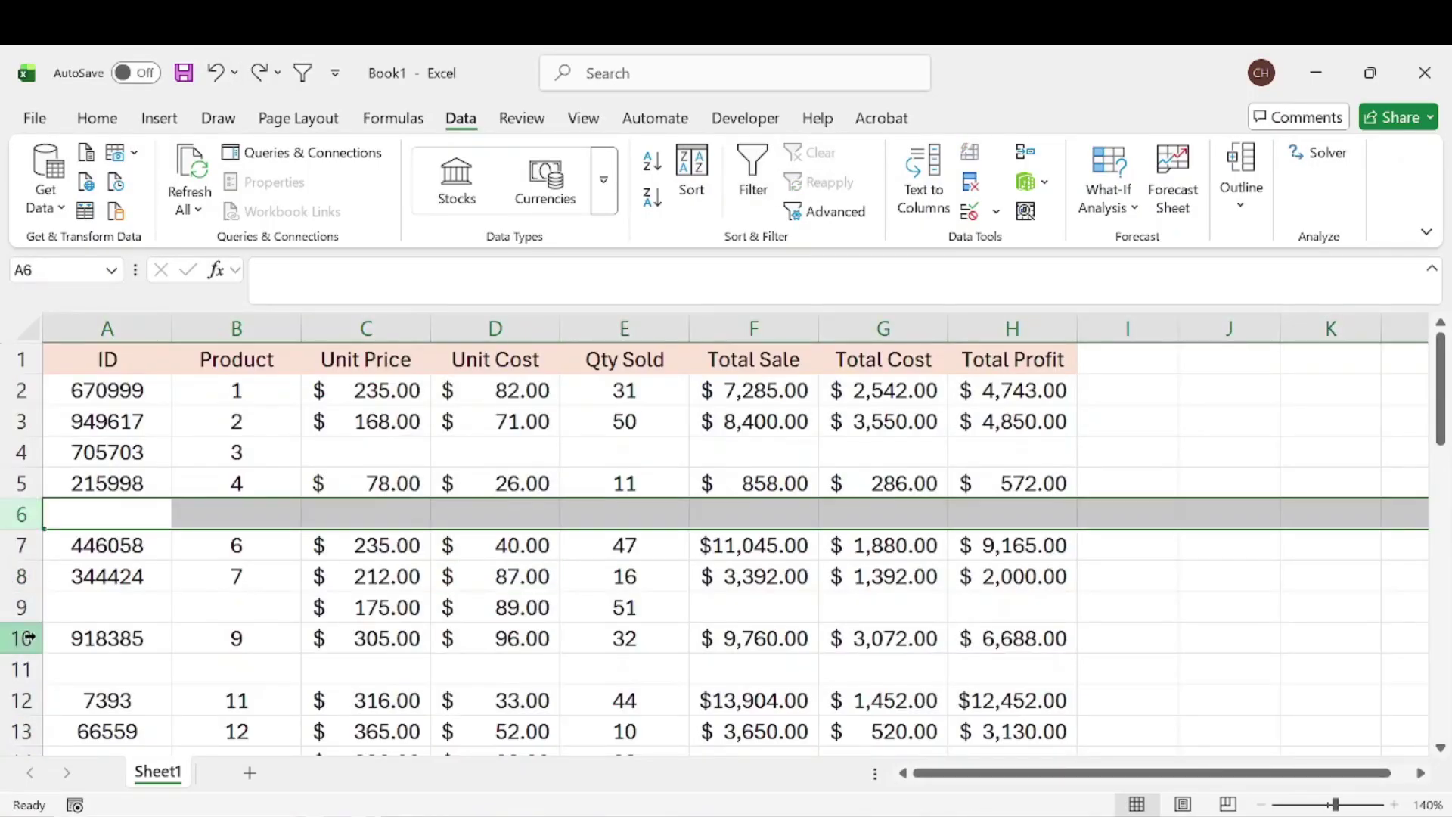
pyautogui.click(233, 456)
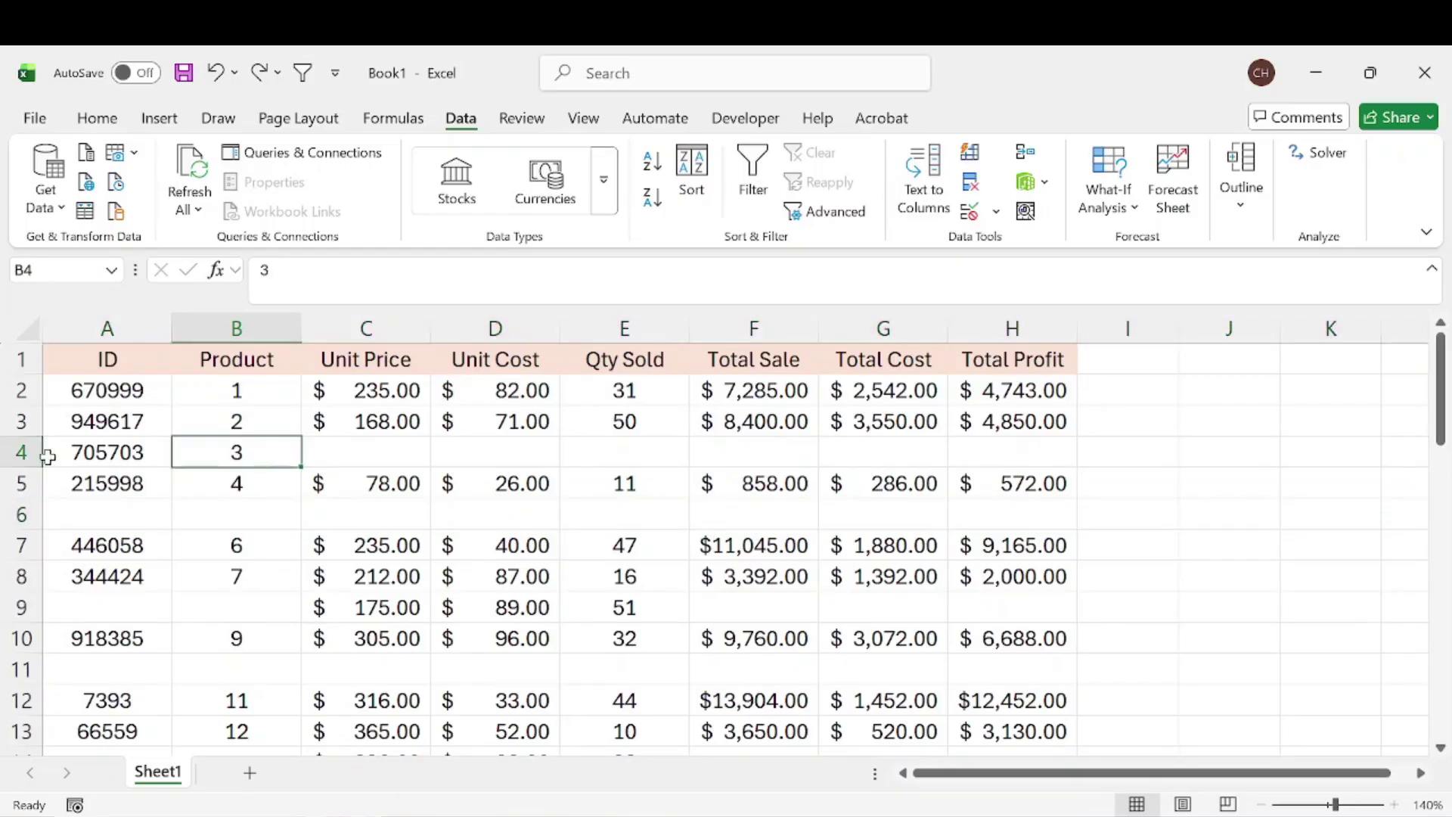
pyautogui.click(22, 452)
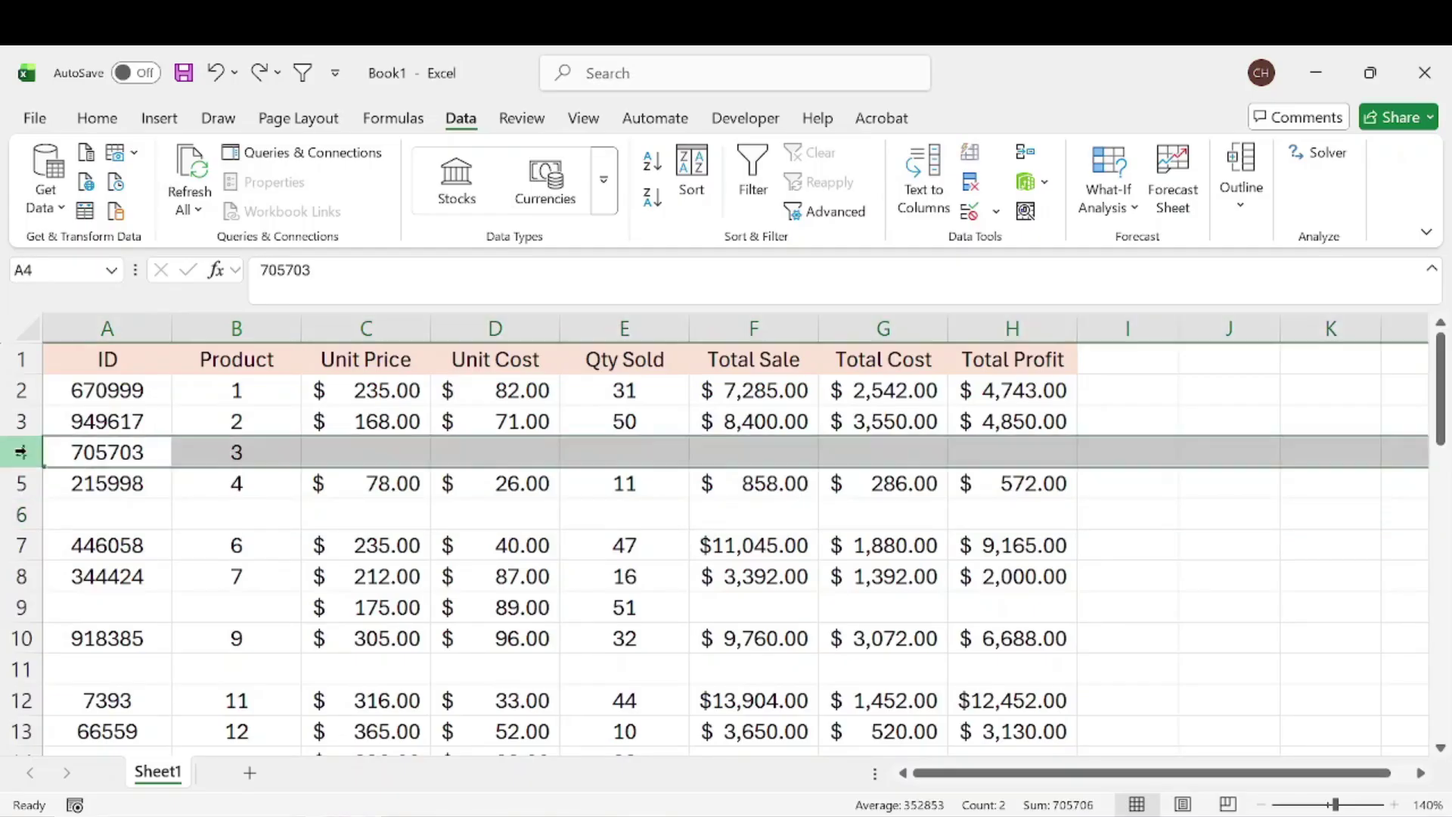
pyautogui.click(389, 447)
pyautogui.moveTo(113, 452); pyautogui.dragTo(1053, 448)
pyautogui.moveTo(152, 454); pyautogui.dragTo(242, 451)
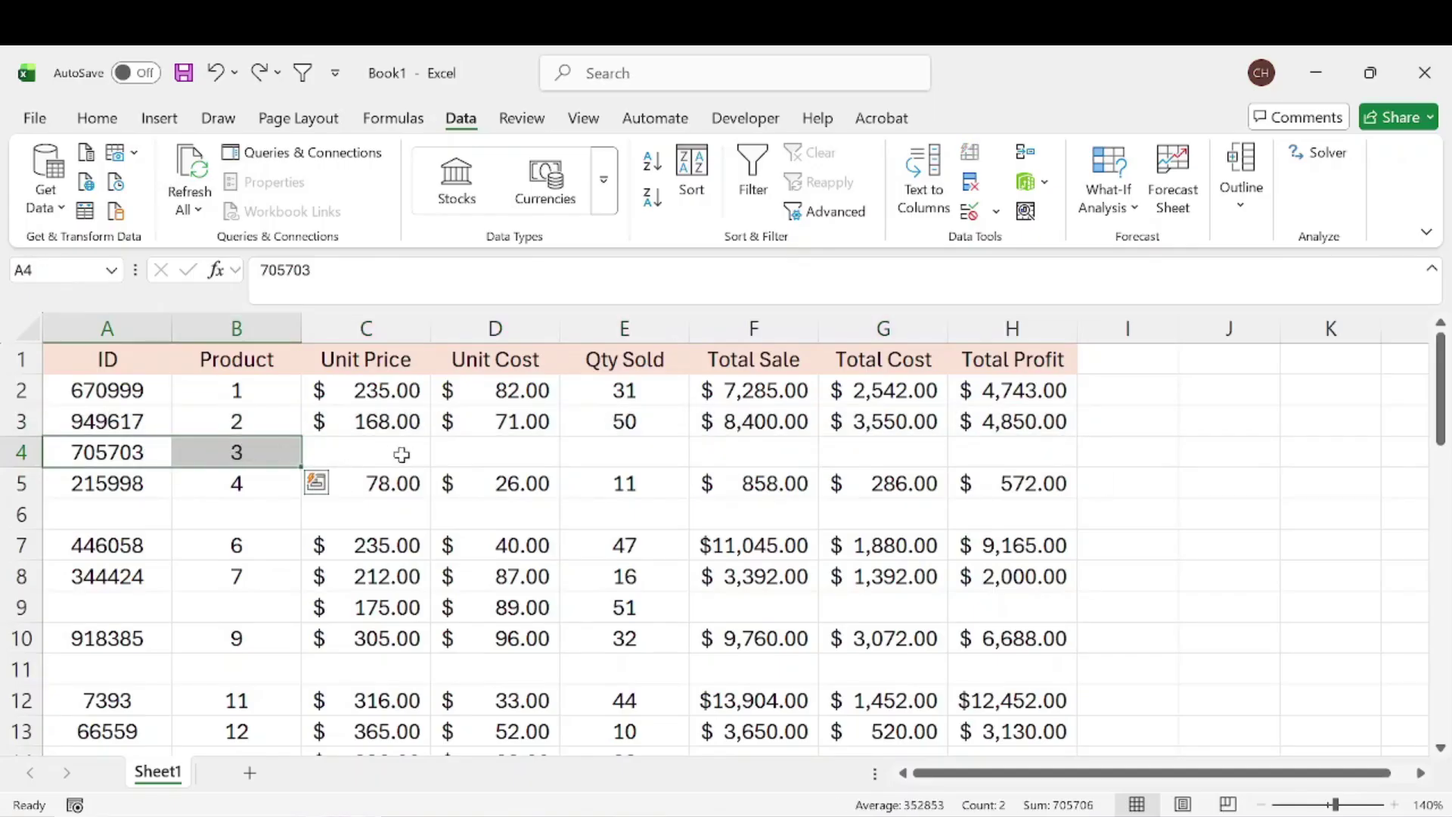
pyautogui.moveTo(380, 453); pyautogui.dragTo(1001, 452)
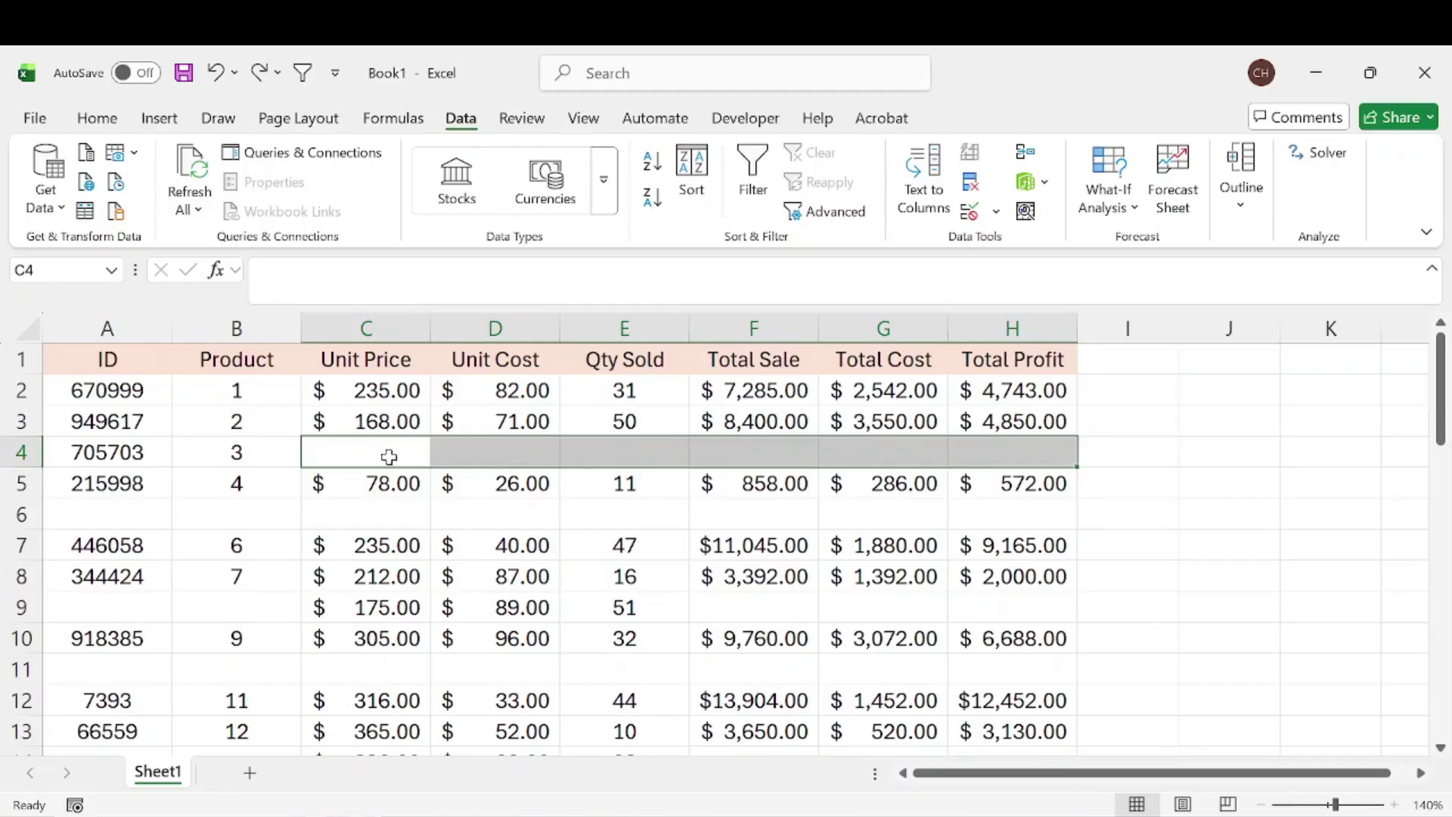
pyautogui.moveTo(242, 614); pyautogui.dragTo(114, 606)
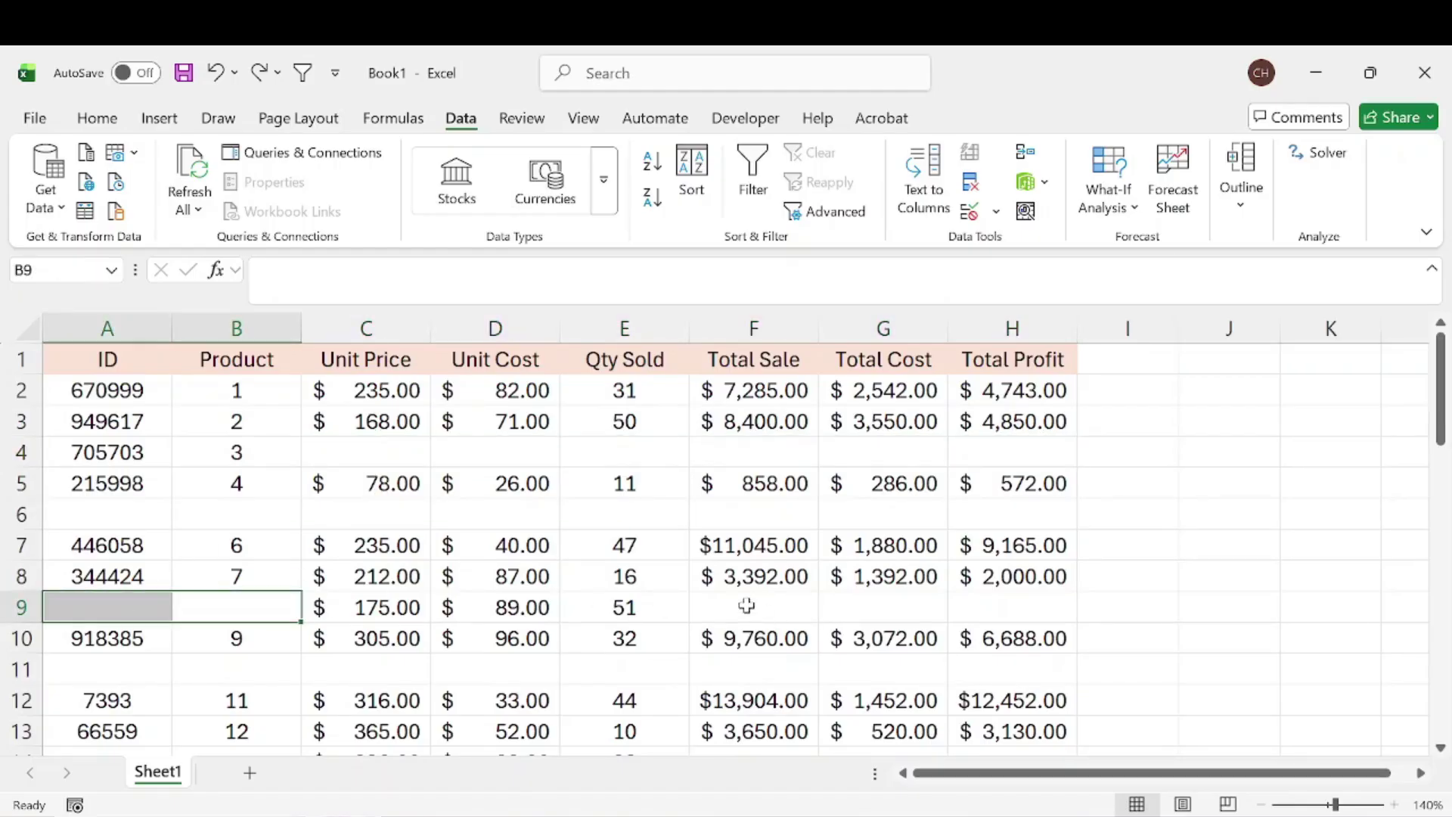
pyautogui.moveTo(747, 605); pyautogui.dragTo(1037, 606)
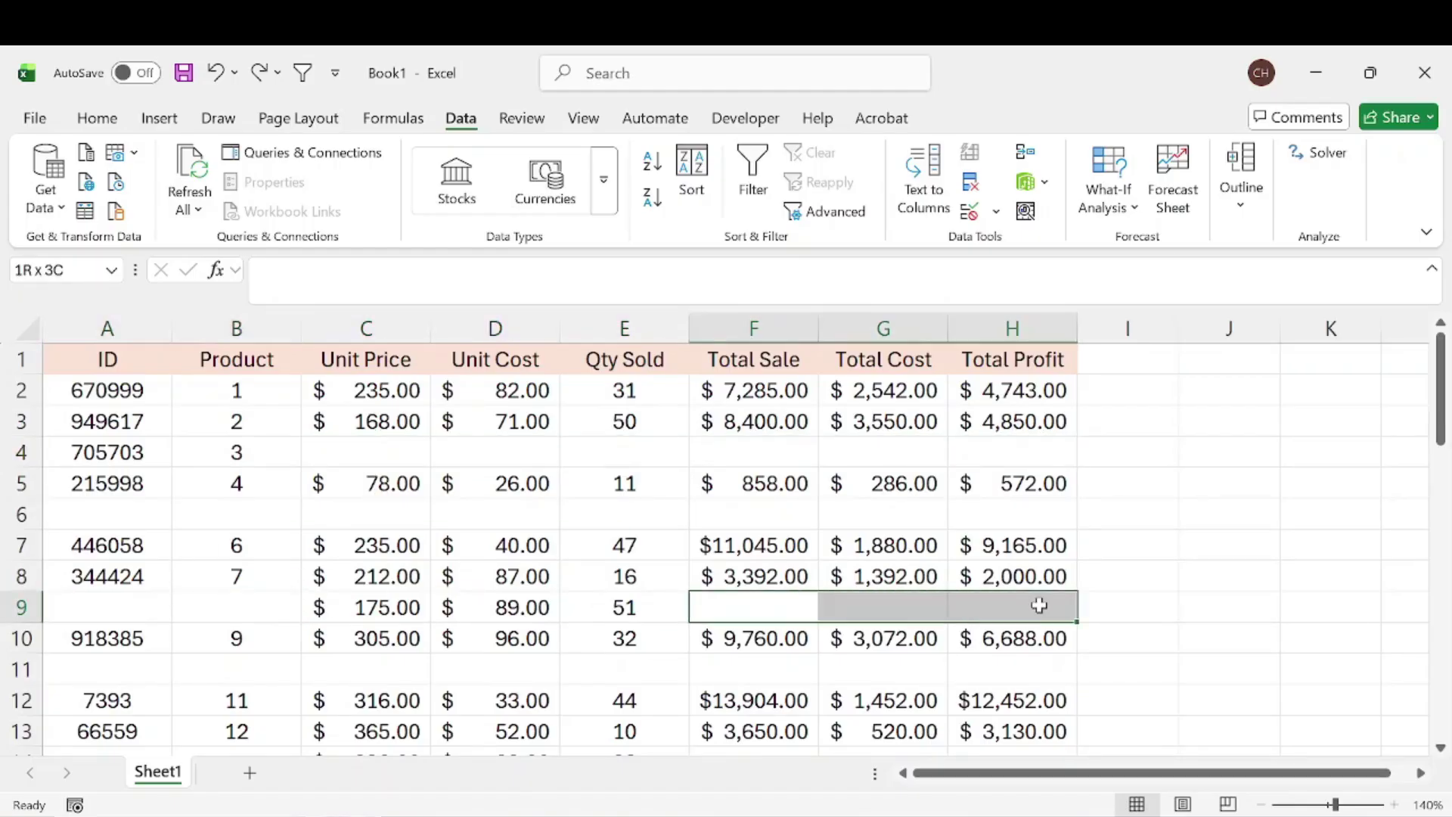
pyautogui.click(23, 606)
pyautogui.click(257, 515)
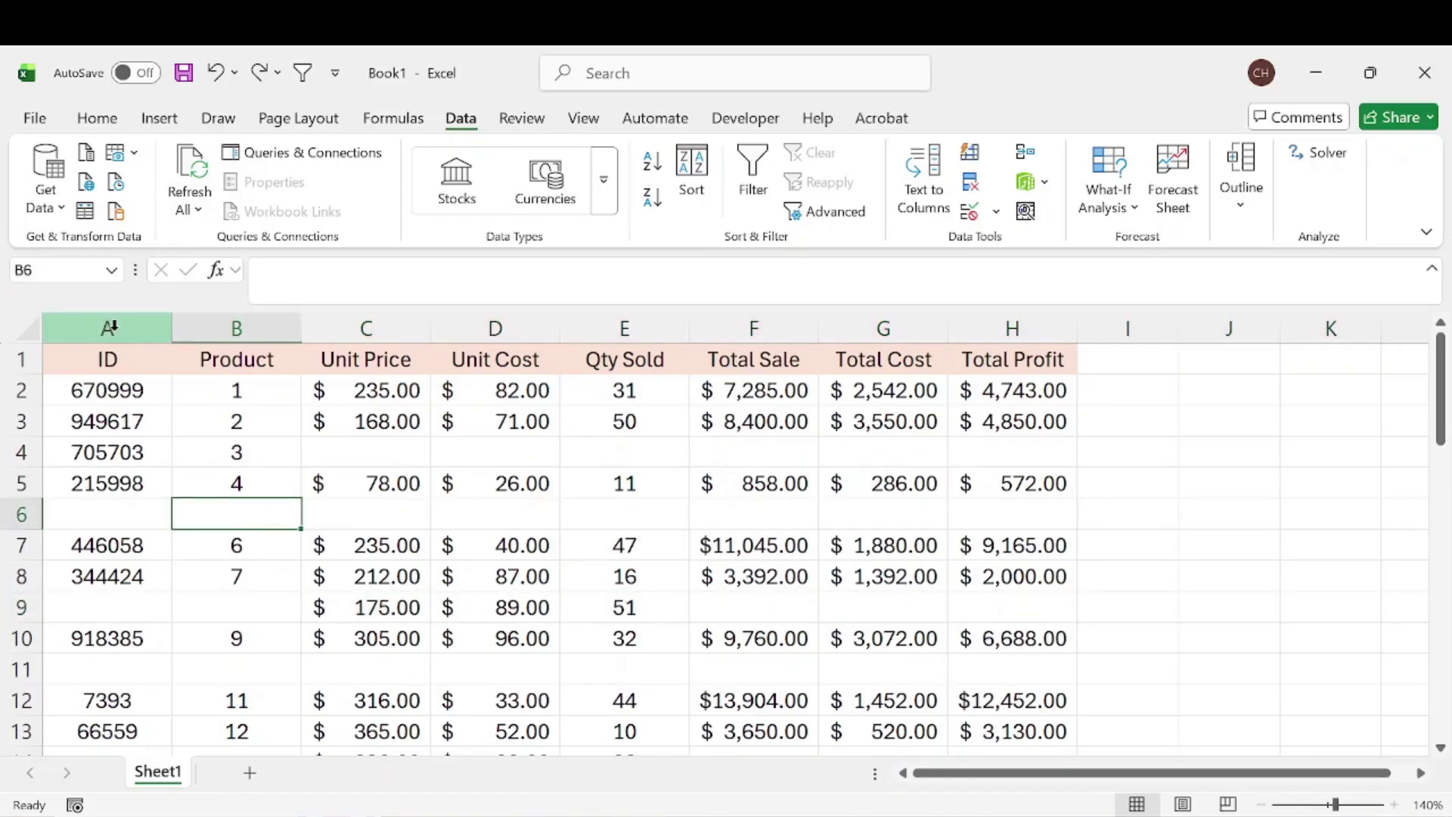
# - Select all blank cells in columns A through H using Go To Special with the Blanks option
pyautogui.moveTo(110, 326); pyautogui.dragTo(1038, 314)
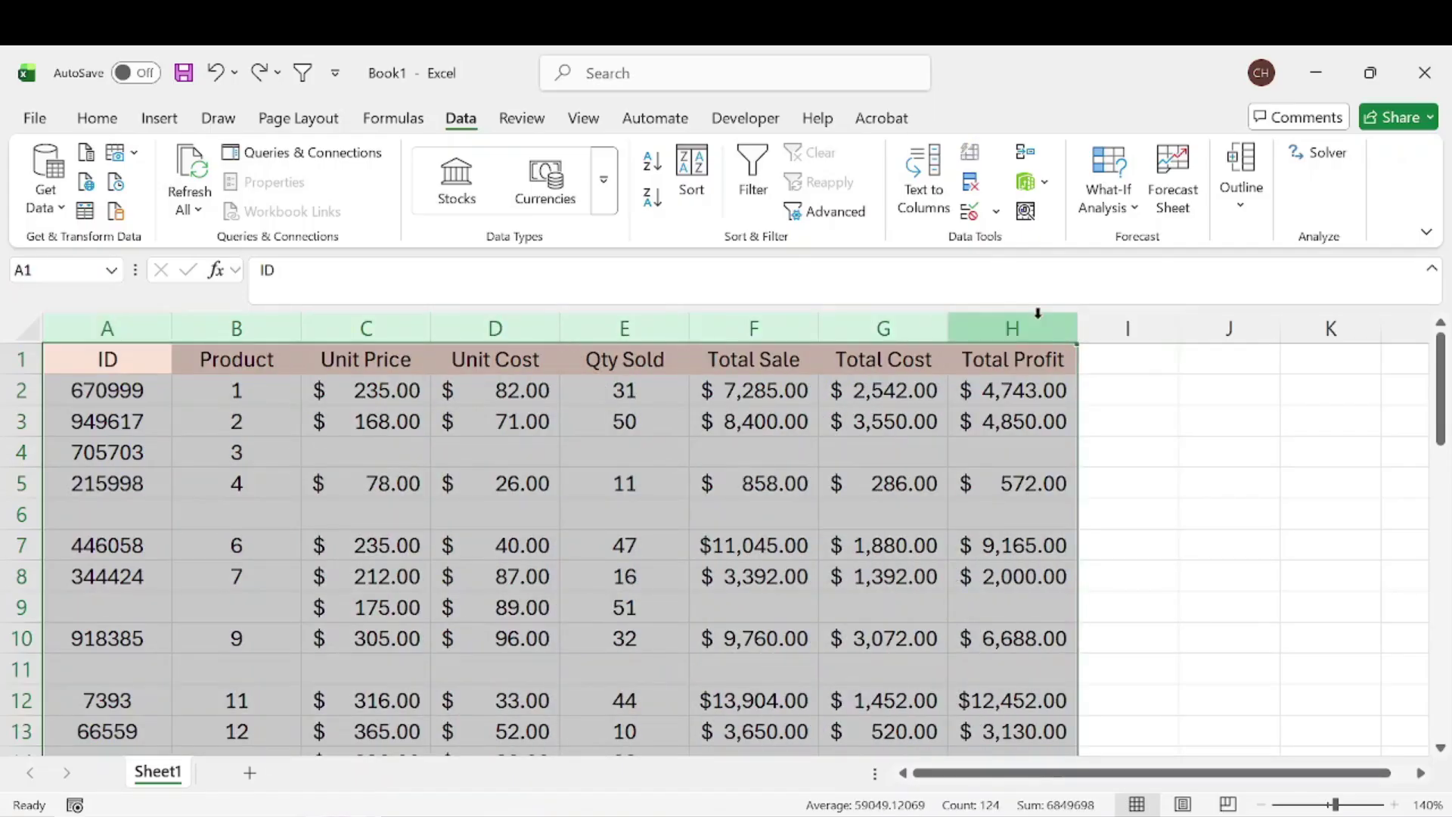
pyautogui.click(605, 73)
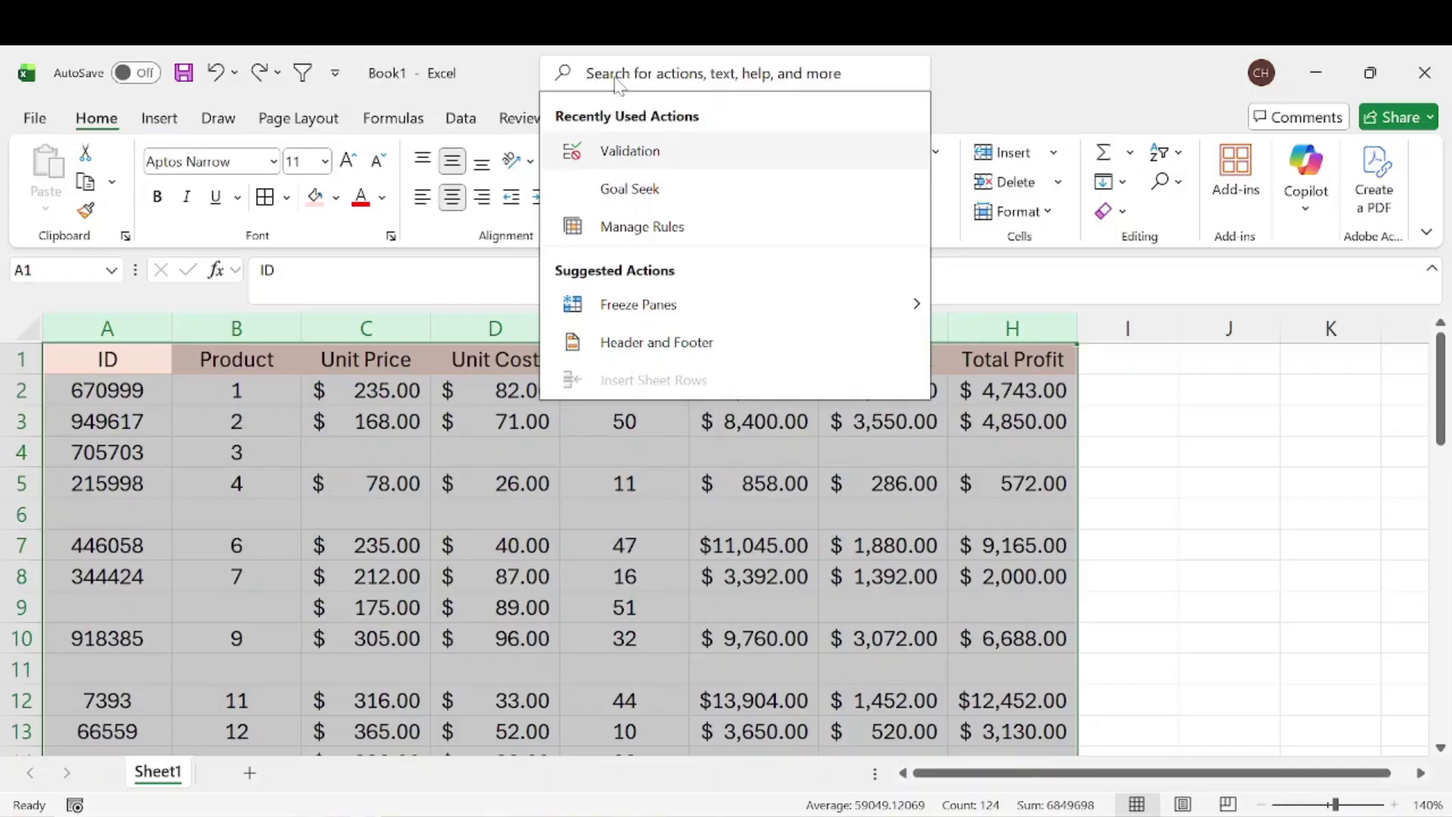
pyautogui.write('goto')
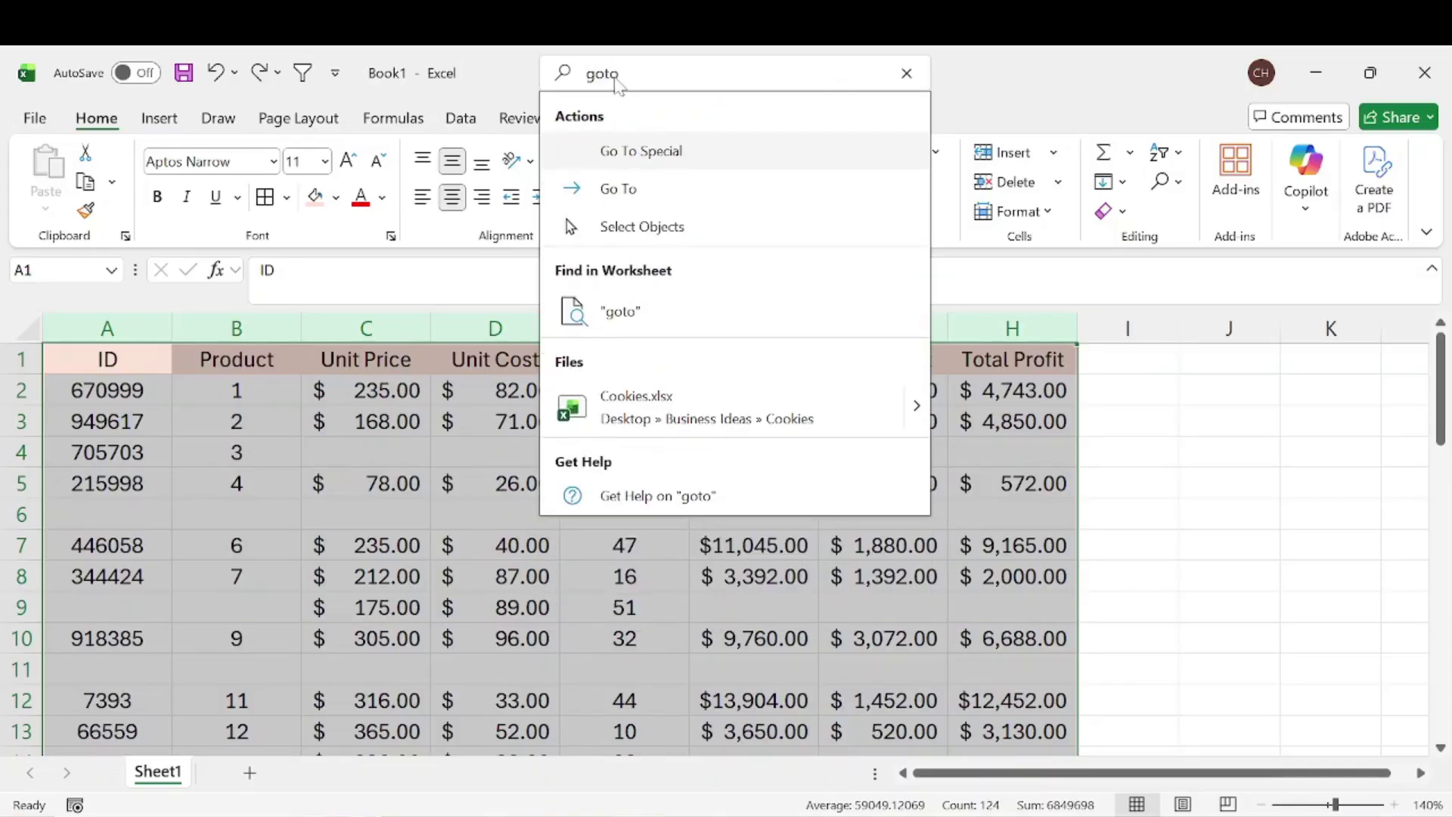
pyautogui.click(645, 152)
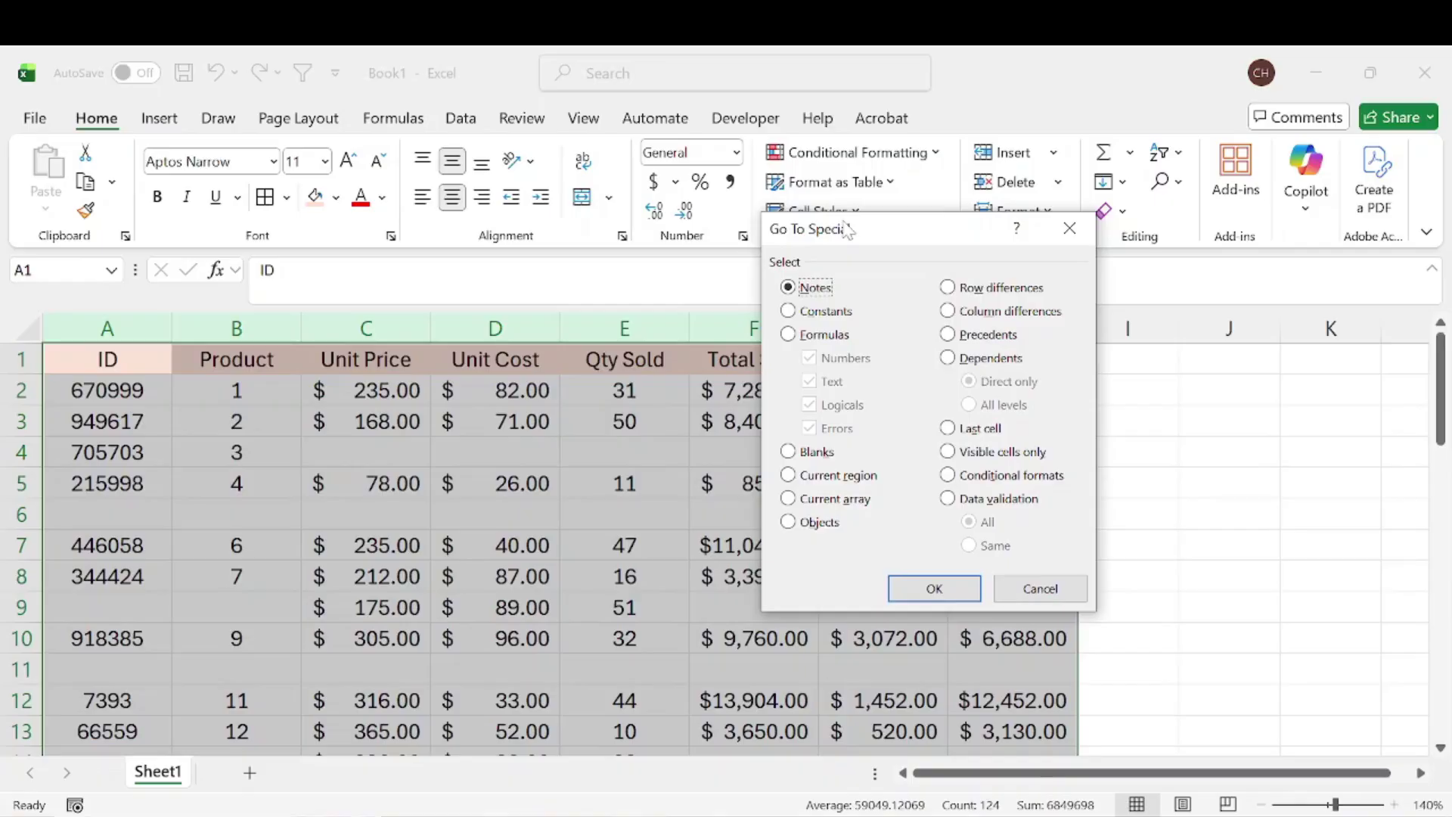
pyautogui.moveTo(851, 236); pyautogui.dragTo(758, 233)
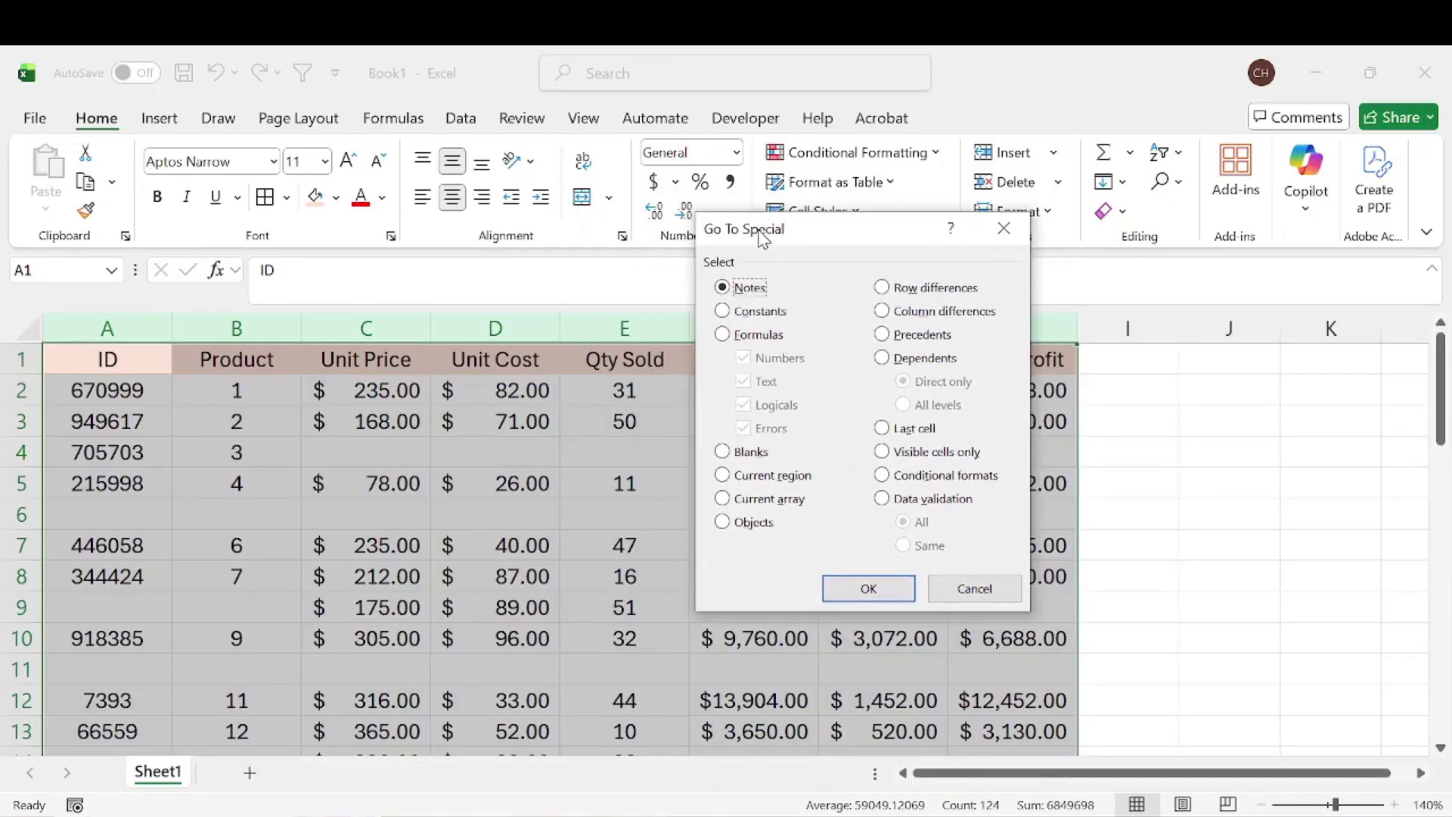
pyautogui.click(722, 452)
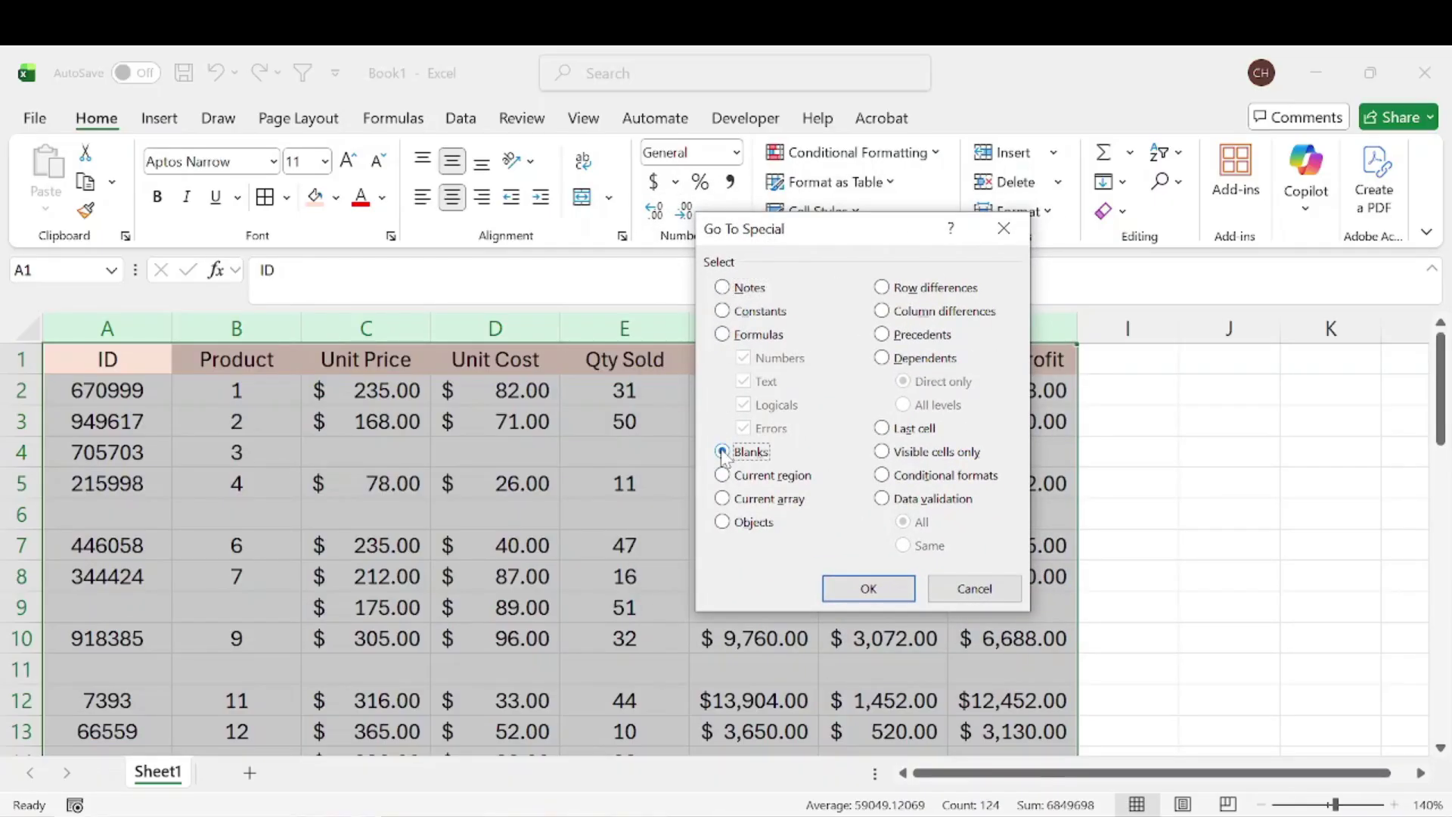
pyautogui.click(869, 589)
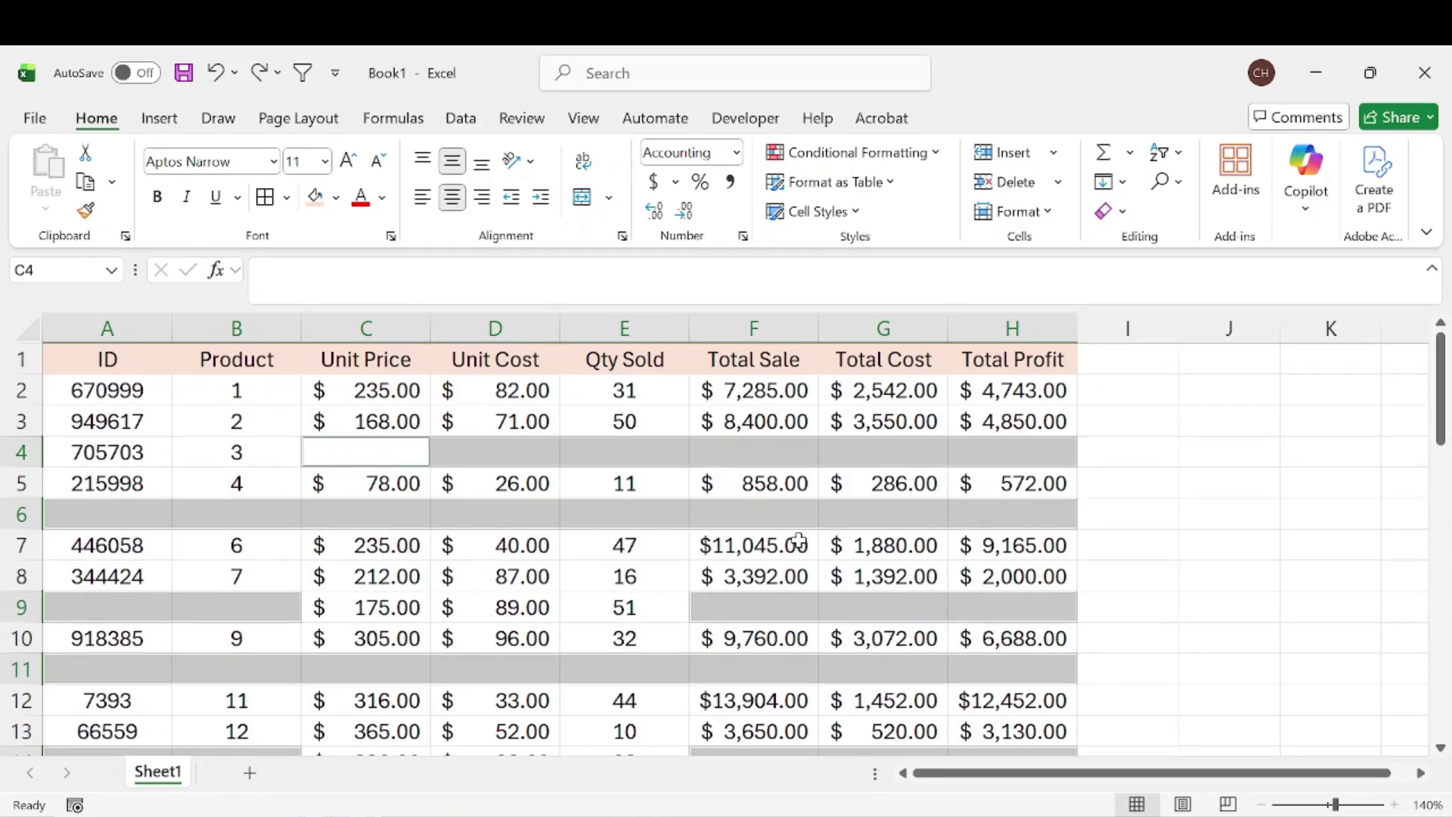
# - Delete the entire sheet rows containing the selected blank cells and clear the selection
pyautogui.scroll(-4, 794, 537)
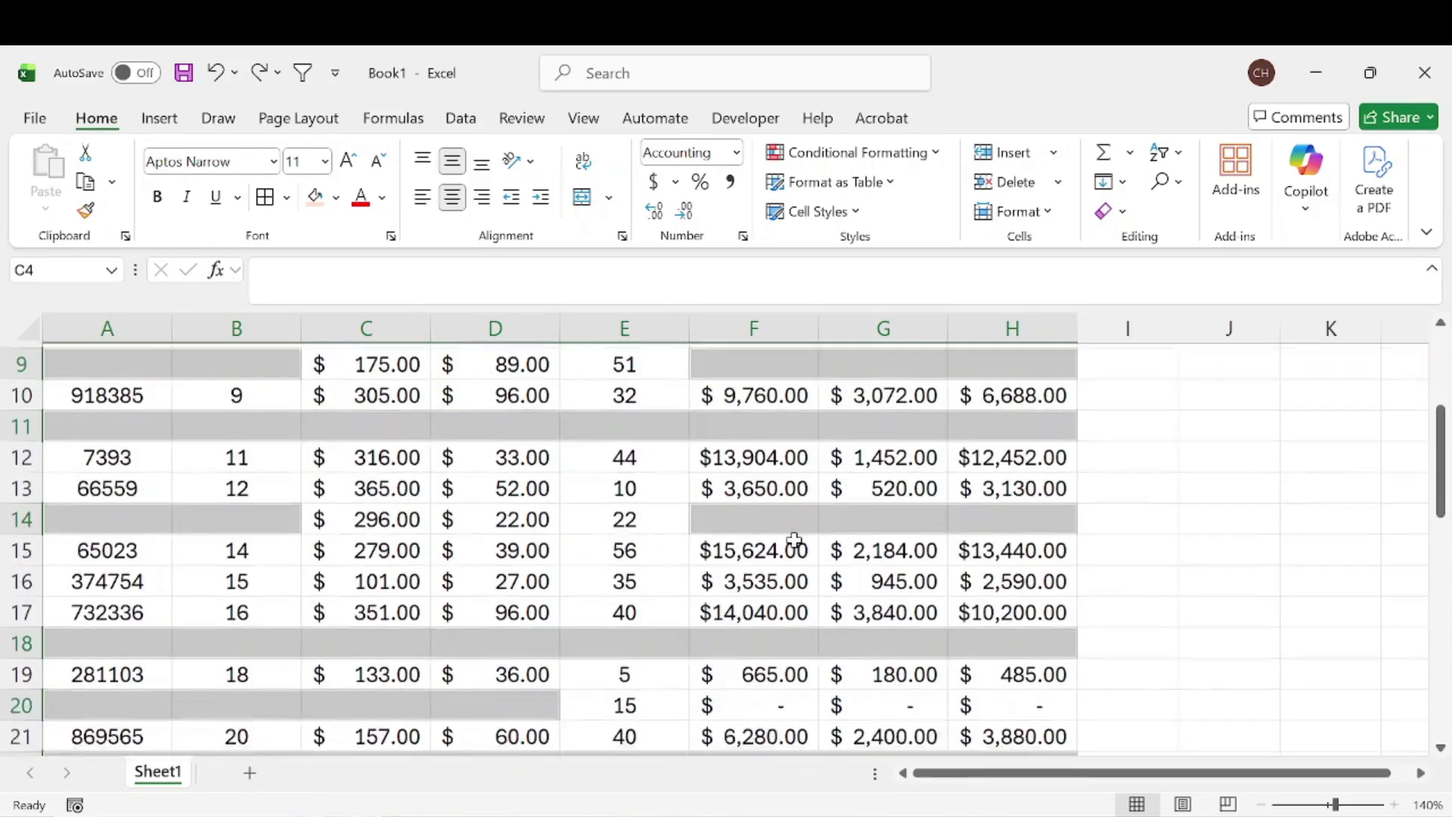
pyautogui.scroll(4, 794, 535)
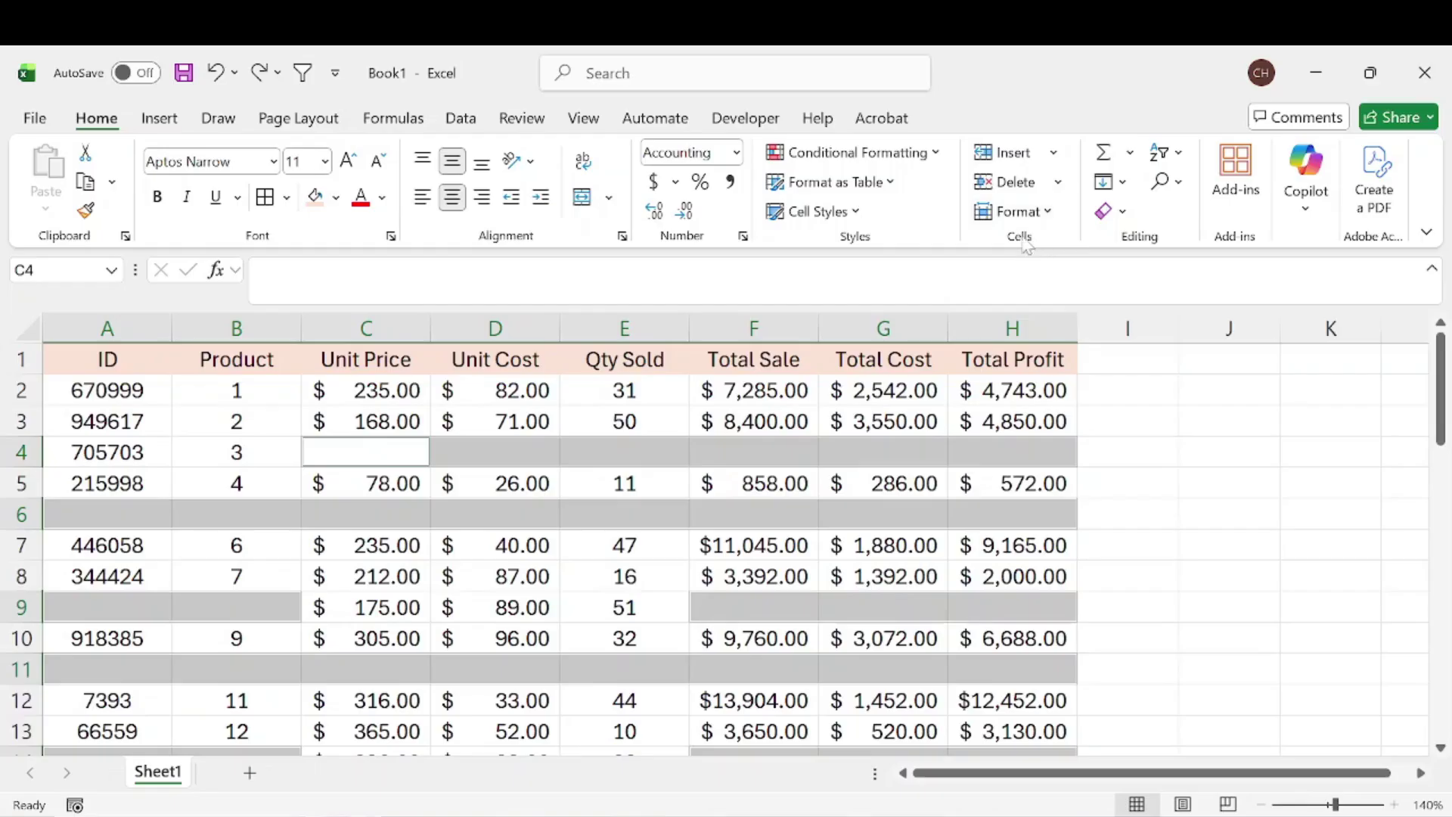
pyautogui.click(1063, 184)
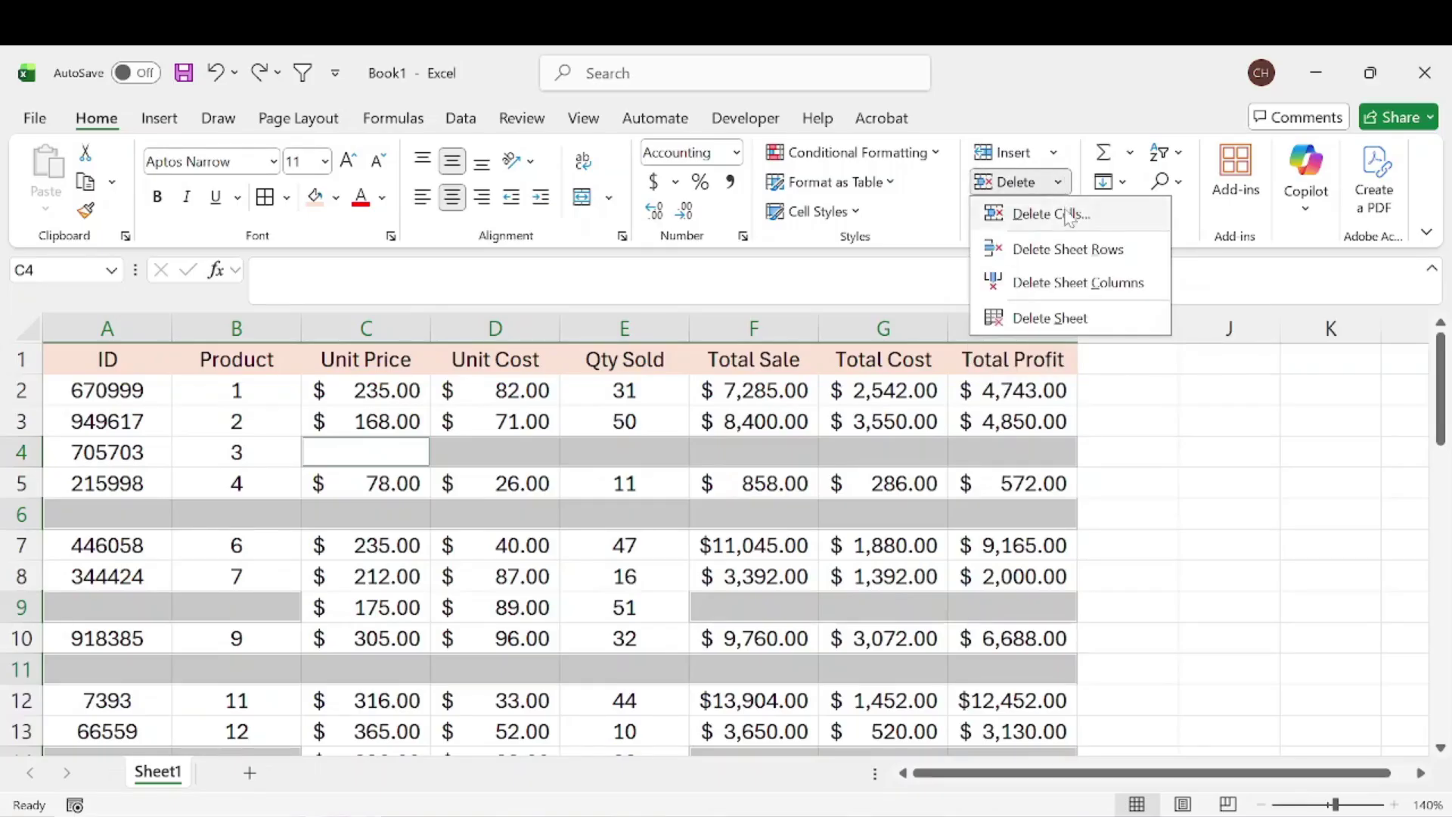
pyautogui.click(1061, 252)
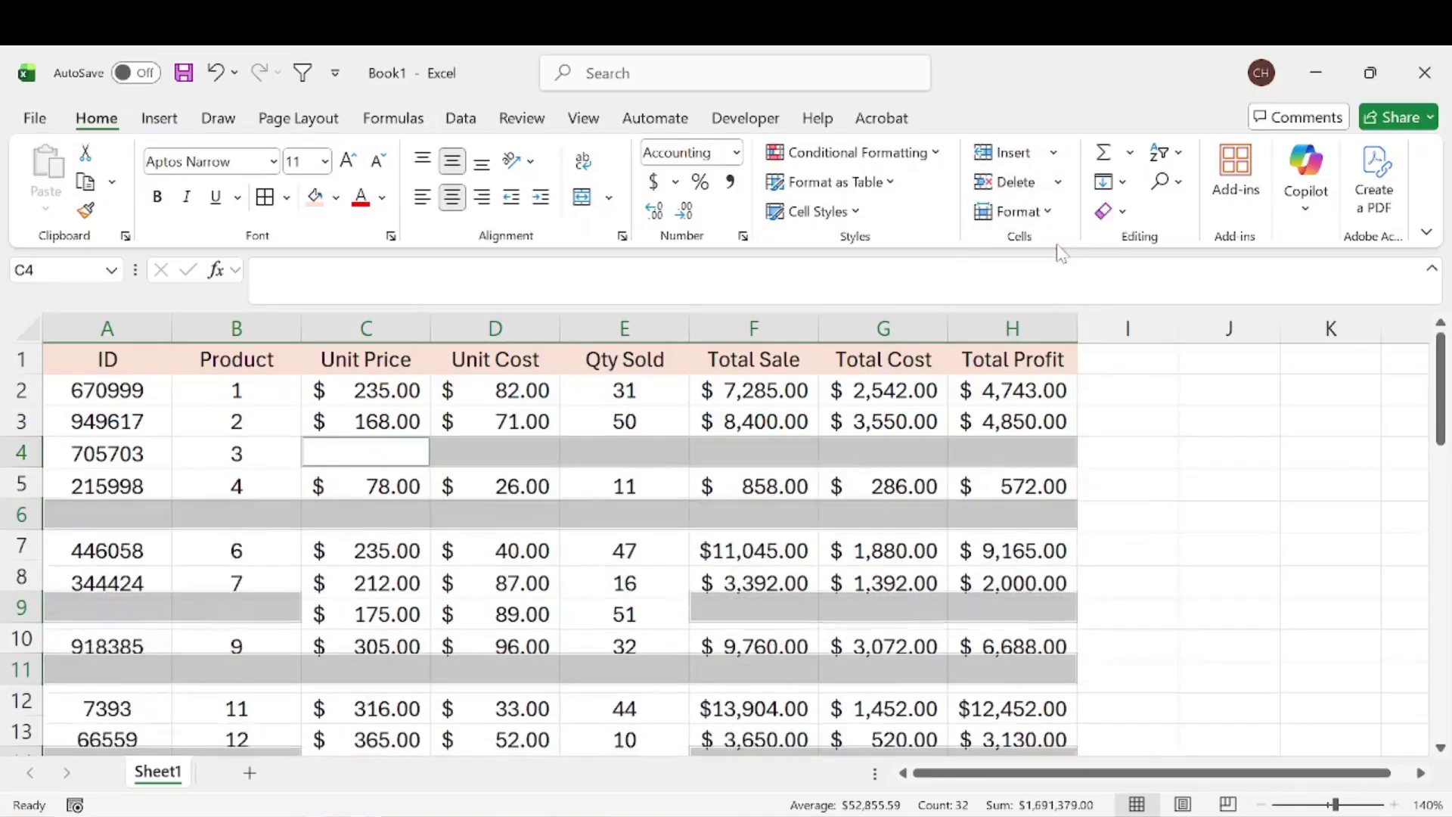
pyautogui.click(1137, 478)
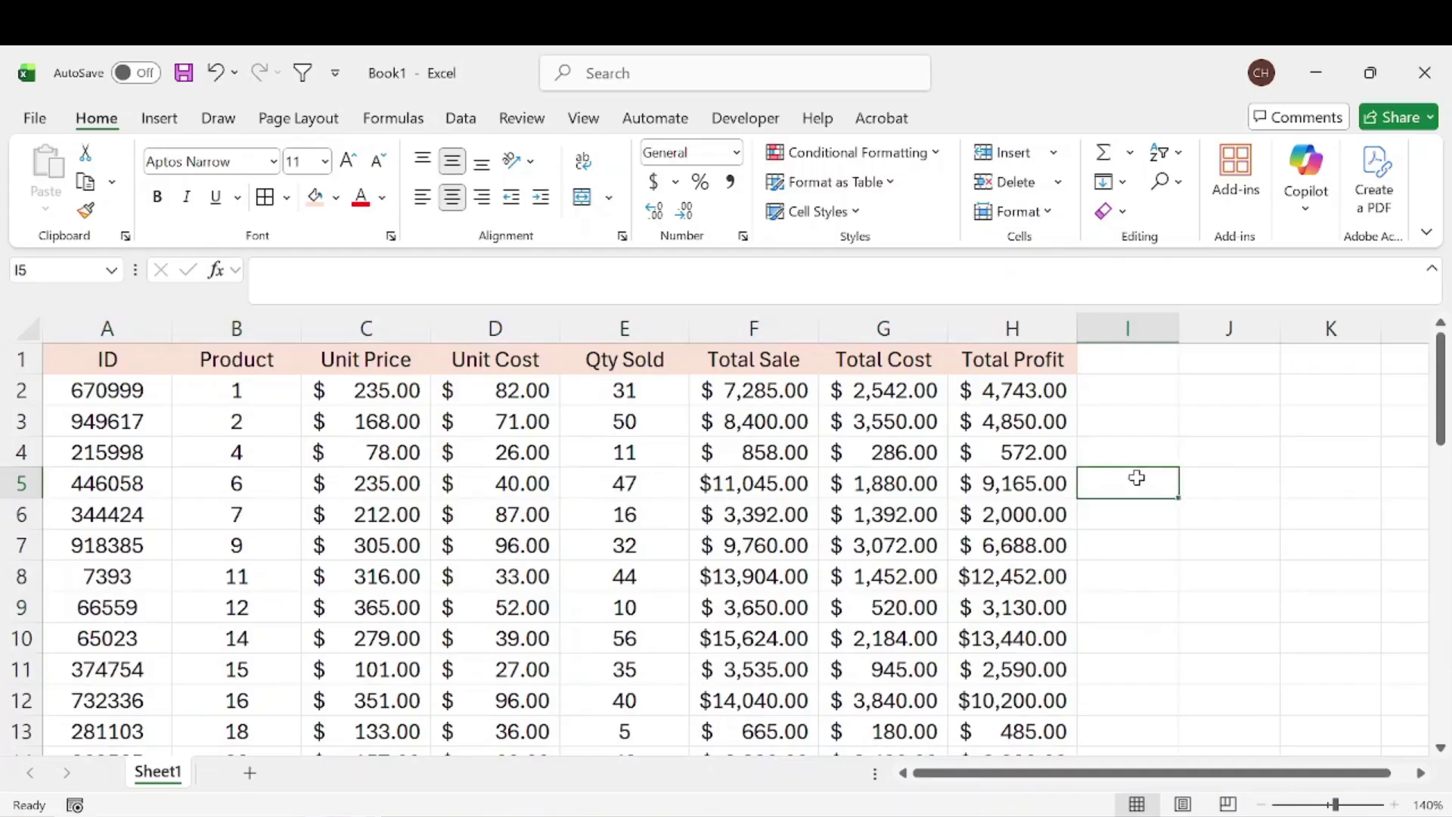
# - Review the remaining table rows for any leftover blank cells
pyautogui.scroll(-2, 642, 475)
pyautogui.scroll(2, 642, 475)
pyautogui.moveTo(131, 401); pyautogui.dragTo(214, 496)
pyautogui.scroll(-1, 977, 717)
pyautogui.scroll(1, 214, 496)
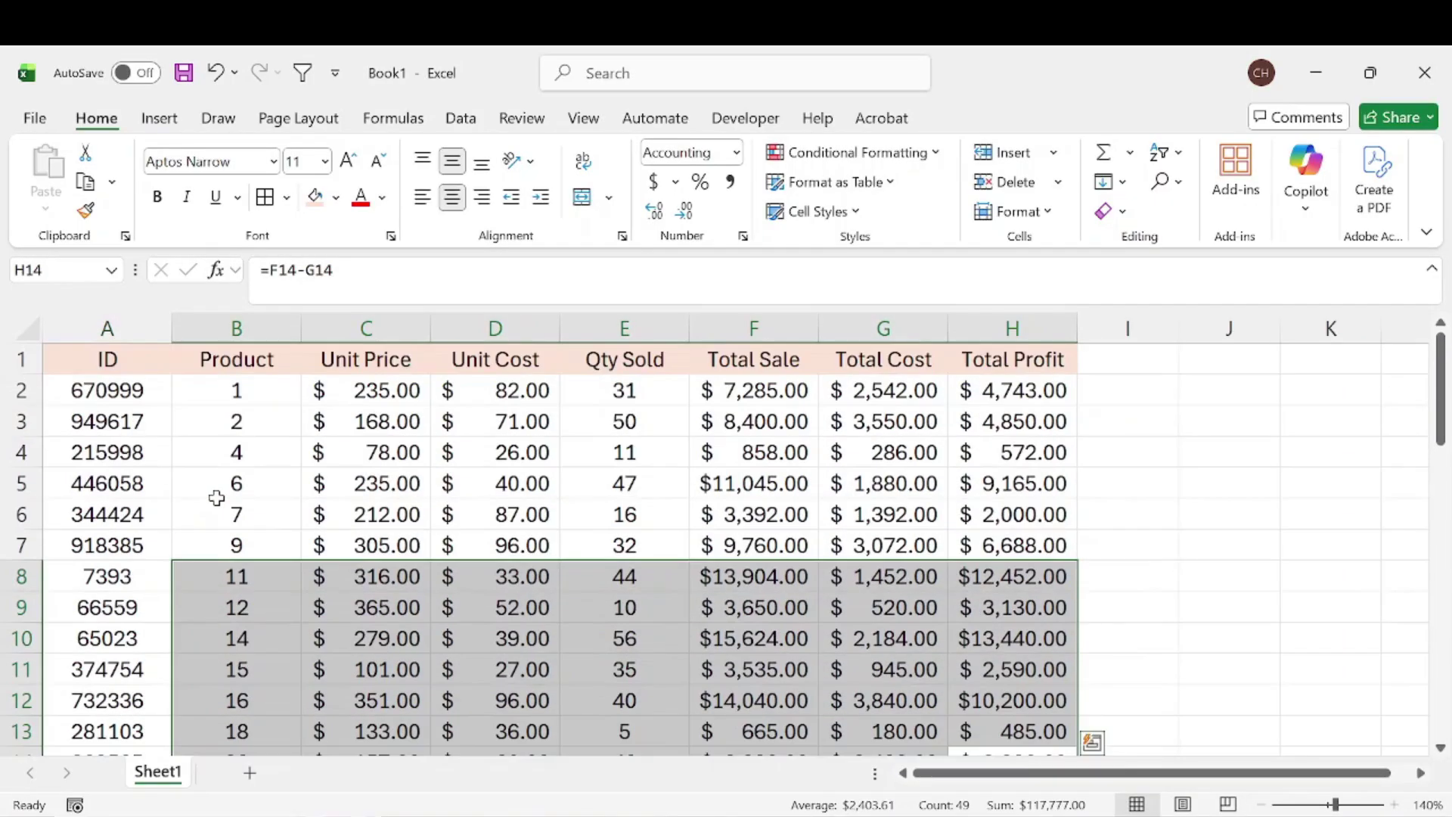
pyautogui.click(352, 440)
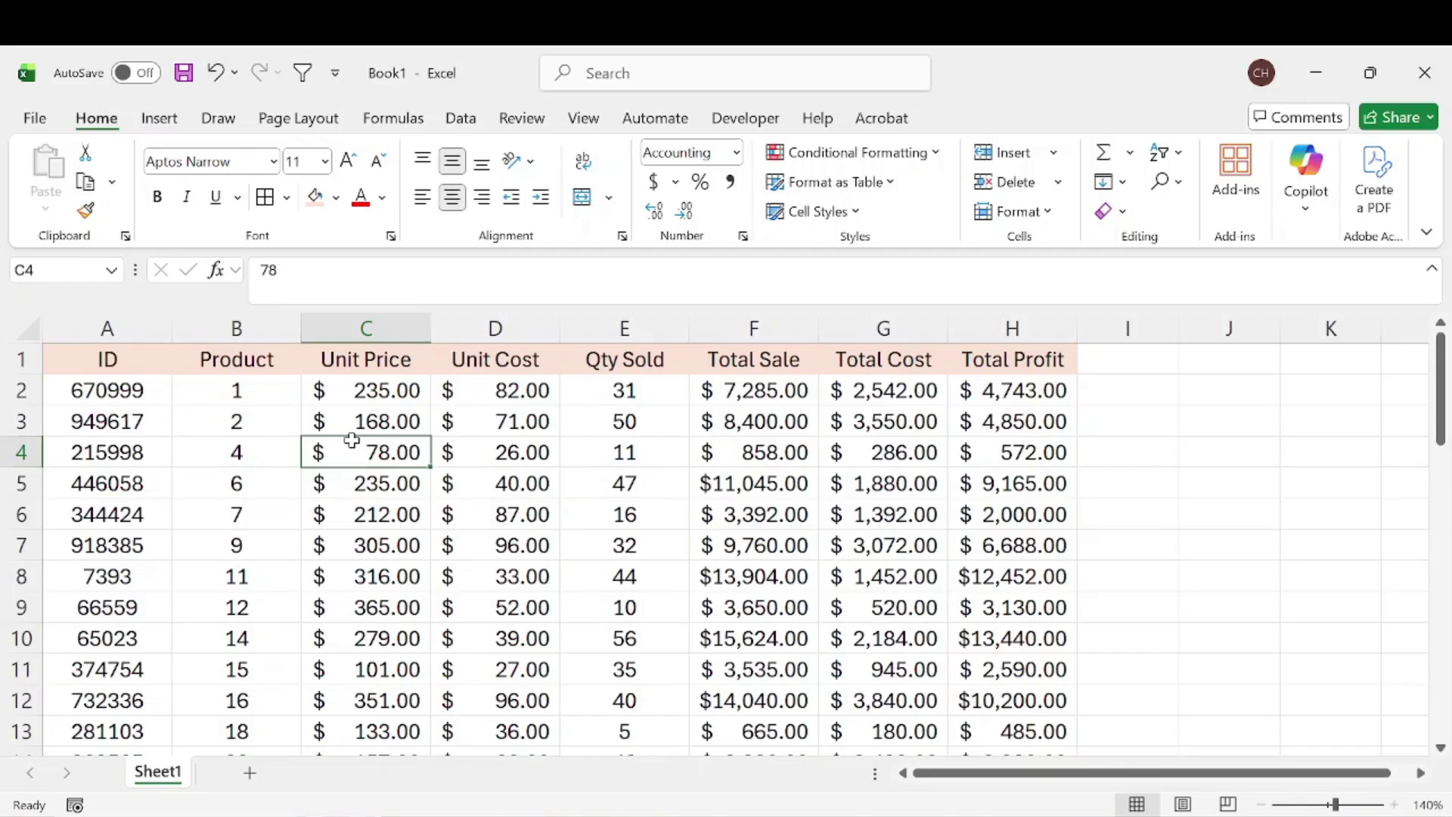